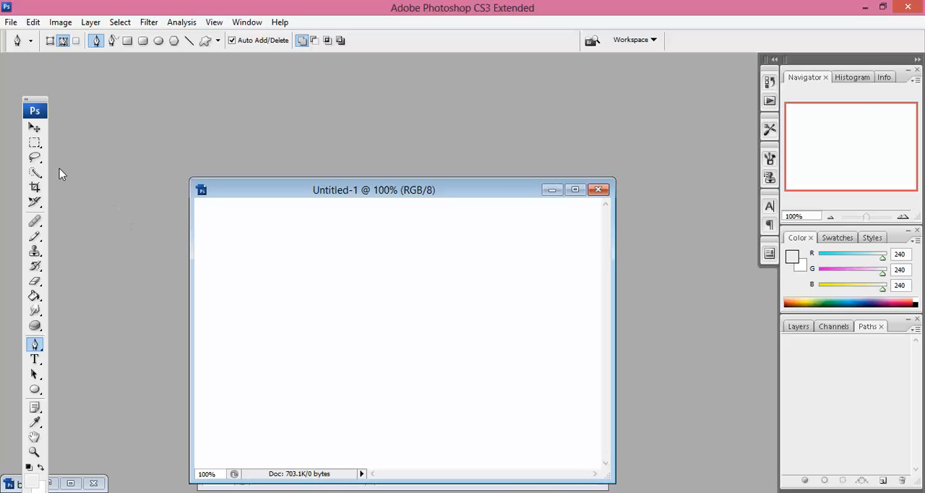
Activate the Pen tool and move the floating toolbox closer to the document window
{"action": "left_click_drag", "start_coordinate": [38, 111], "coordinate": [120, 98]}
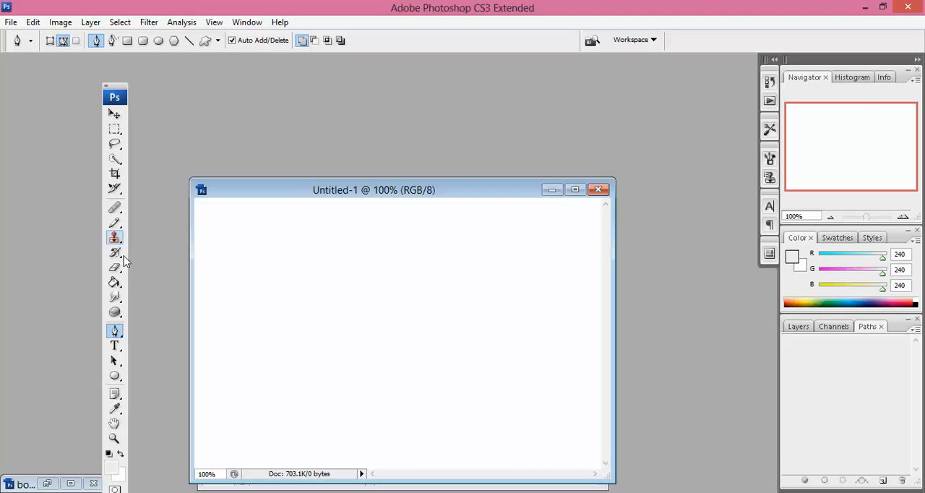
{"action": "left_click", "coordinate": [115, 333]}
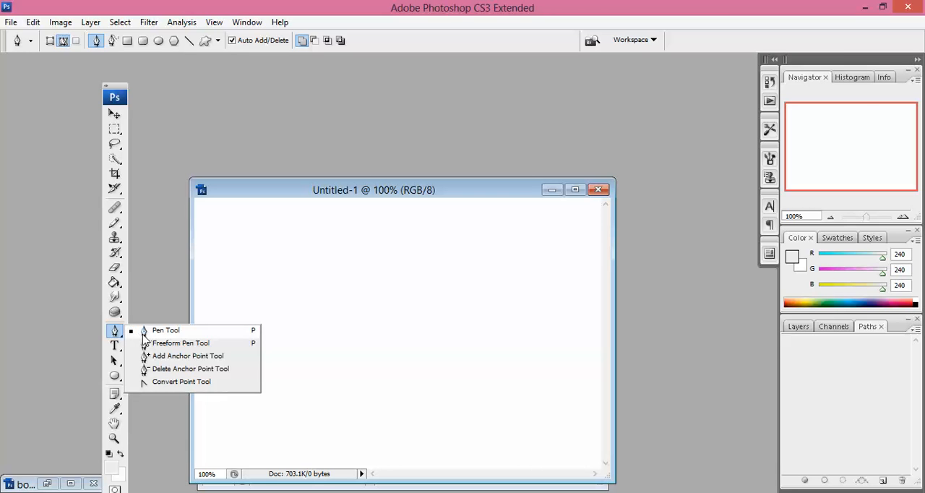
{"action": "left_click", "coordinate": [143, 334]}
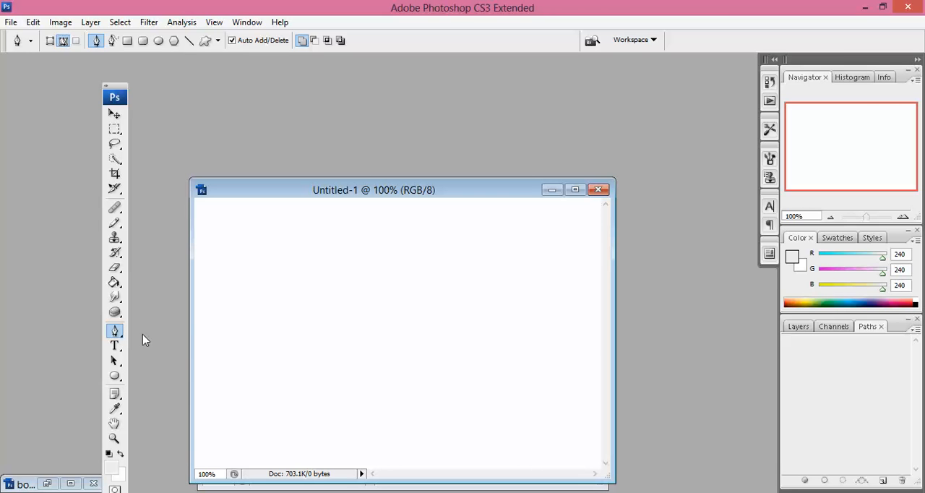
{"action": "left_click_drag", "start_coordinate": [115, 101], "coordinate": [78, 117]}
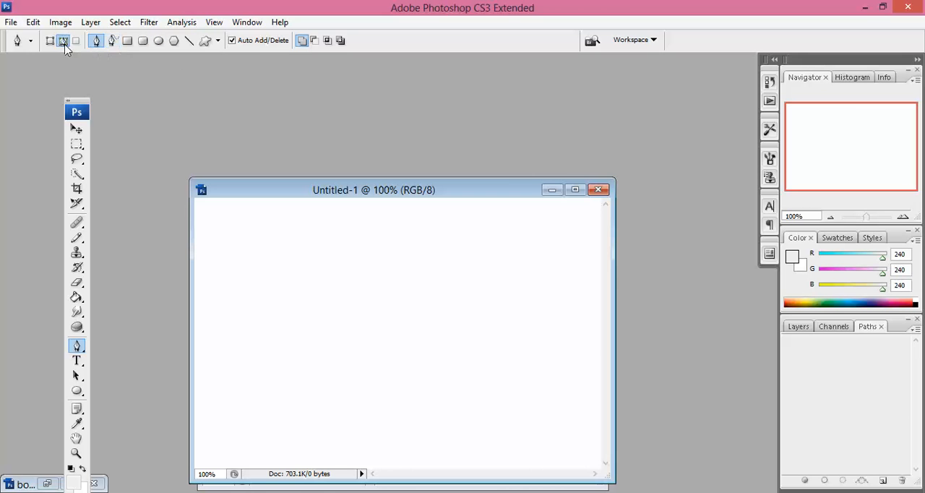
Draw a small rounded closed path in the canvas's upper-left area with the Freeform Pen tool, and undo it
{"action": "left_click", "coordinate": [113, 41]}
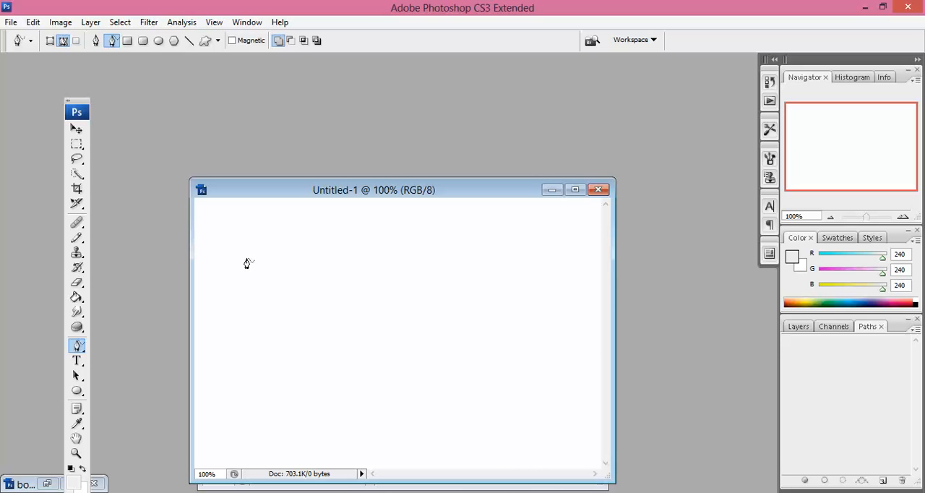
{"action": "mouse_move", "coordinate": [247, 264]}
{"action": "left_mouse_down"}
{"action": "mouse_move", "coordinate": [275, 237]}
{"action": "mouse_move", "coordinate": [301, 249]}
{"action": "mouse_move", "coordinate": [305, 268]}
{"action": "mouse_move", "coordinate": [278, 281]}
{"action": "mouse_move", "coordinate": [248, 260]}
{"action": "left_mouse_up"}
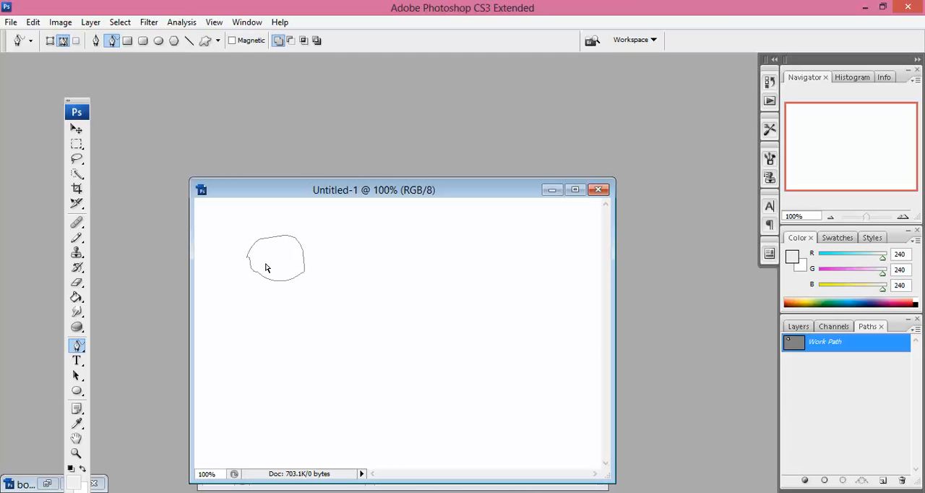
{"action": "key", "text": "ctrl+z"}
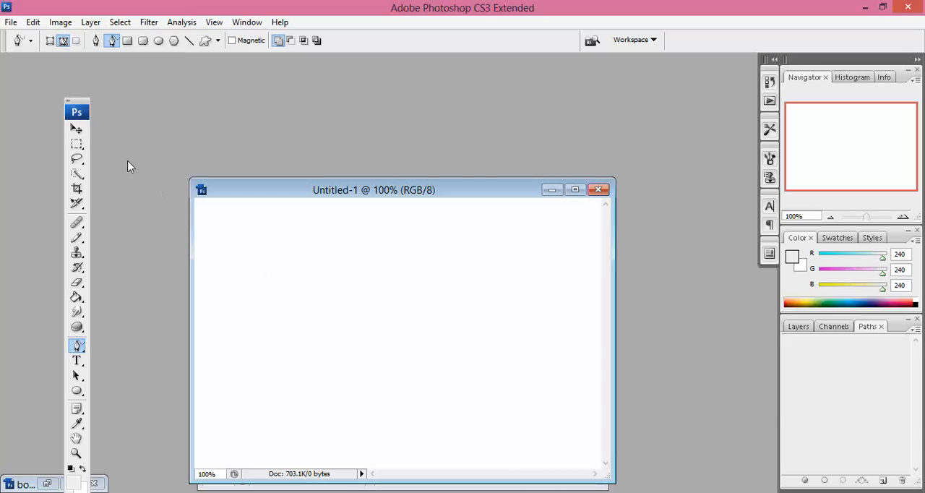
Draw another rounded closed path with the Freeform Pen tool, add a second freehand stroke, and undo both
{"action": "left_click", "coordinate": [82, 146]}
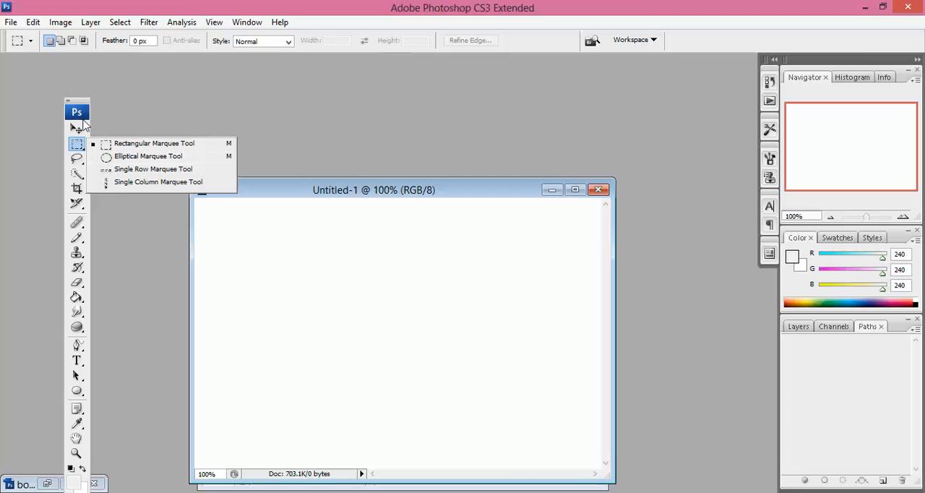
{"action": "left_click", "coordinate": [77, 344]}
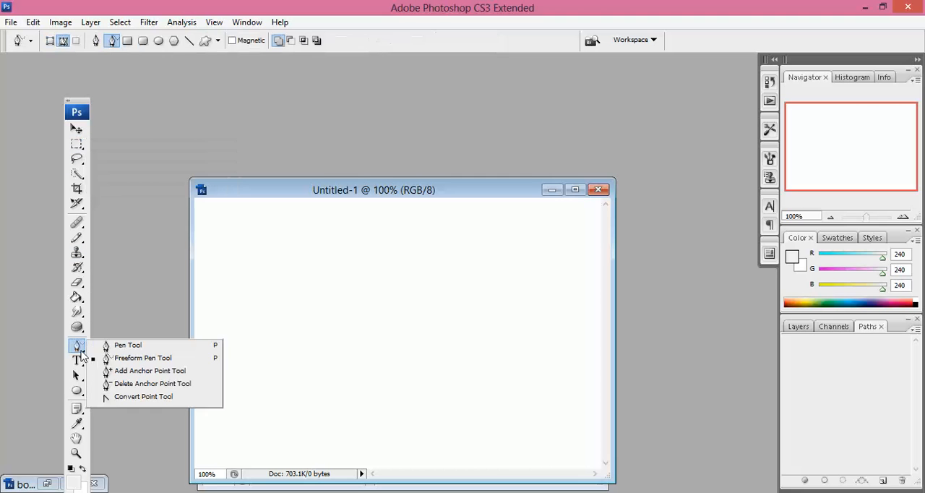
{"action": "left_click", "coordinate": [108, 359]}
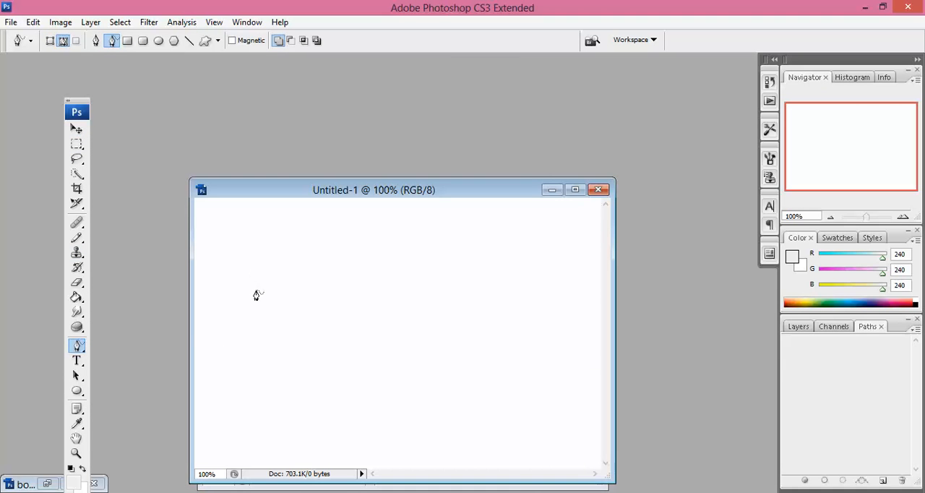
{"action": "mouse_move", "coordinate": [257, 280]}
{"action": "left_mouse_down"}
{"action": "mouse_move", "coordinate": [324, 274]}
{"action": "mouse_move", "coordinate": [325, 320]}
{"action": "mouse_move", "coordinate": [273, 310]}
{"action": "mouse_move", "coordinate": [256, 291]}
{"action": "left_mouse_up"}
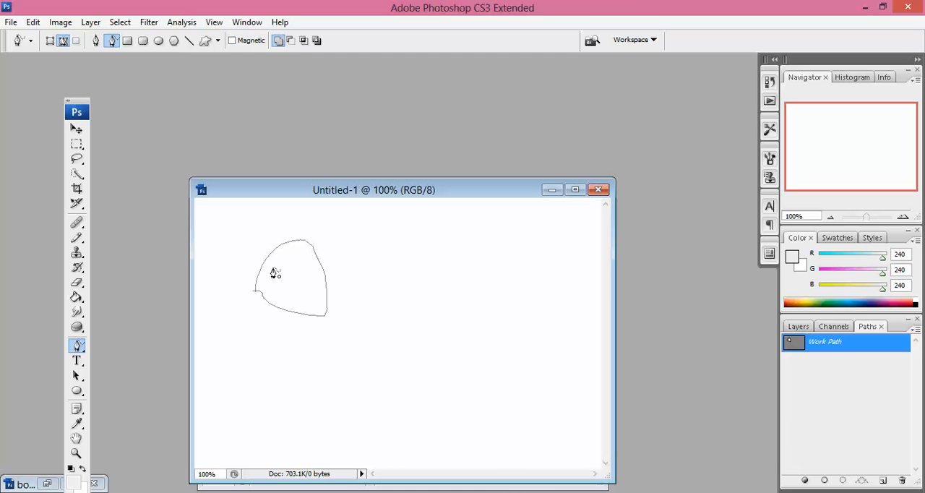
{"action": "mouse_move", "coordinate": [306, 285]}
{"action": "left_mouse_down"}
{"action": "mouse_move", "coordinate": [314, 293]}
{"action": "mouse_move", "coordinate": [304, 293]}
{"action": "mouse_move", "coordinate": [307, 284]}
{"action": "left_mouse_up"}
{"action": "key", "text": "ctrl+z"}
{"action": "key", "text": "ctrl+alt+z"}
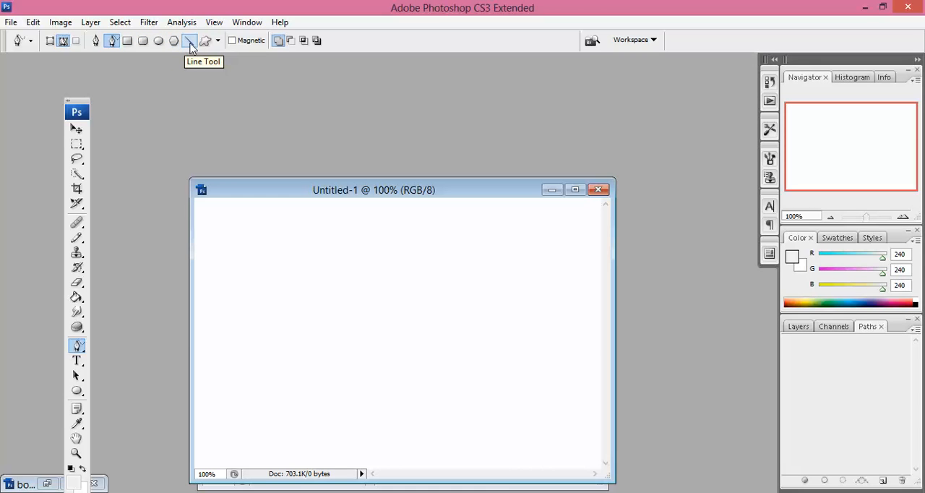
Draw a rectangular path in the upper-left part of the canvas with the Rectangle tool, and undo it
{"action": "left_click", "coordinate": [132, 41]}
{"action": "left_click_drag", "start_coordinate": [244, 241], "coordinate": [367, 340]}
{"action": "key", "text": "ctrl+z"}
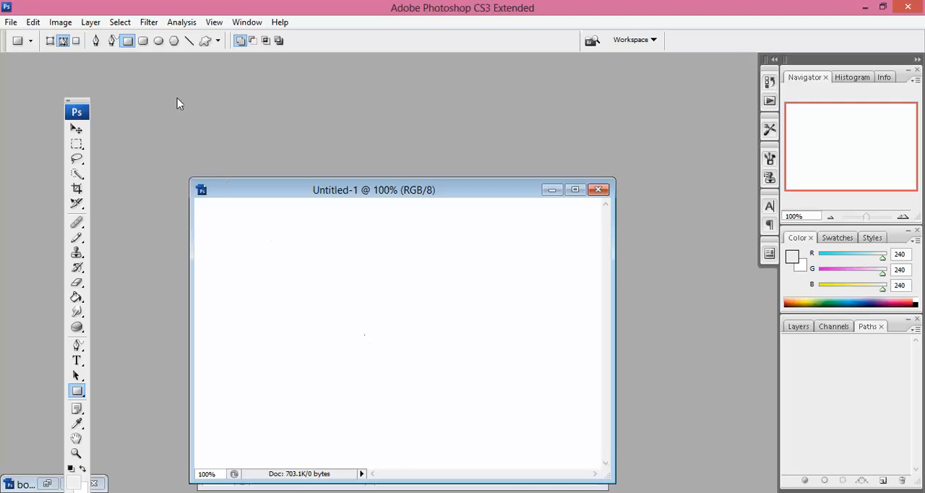
Draw a large elliptical path across the middle of the canvas with the Ellipse tool, and undo it
{"action": "left_click", "coordinate": [159, 41]}
{"action": "left_click_drag", "start_coordinate": [278, 276], "coordinate": [471, 391]}
{"action": "key", "text": "ctrl+z"}
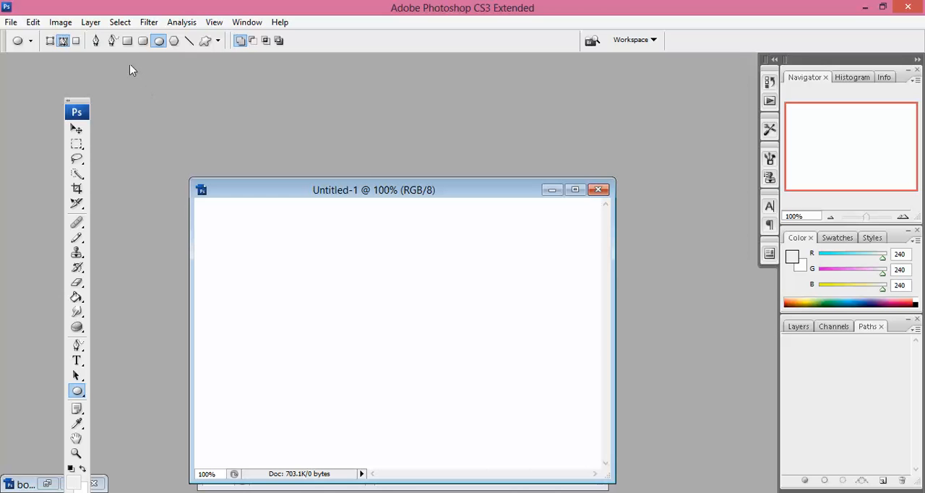
Use the Pen tool in Shape Layers mode to draw a closed four-sided filled shape in the canvas's left half
{"action": "left_click", "coordinate": [97, 42]}
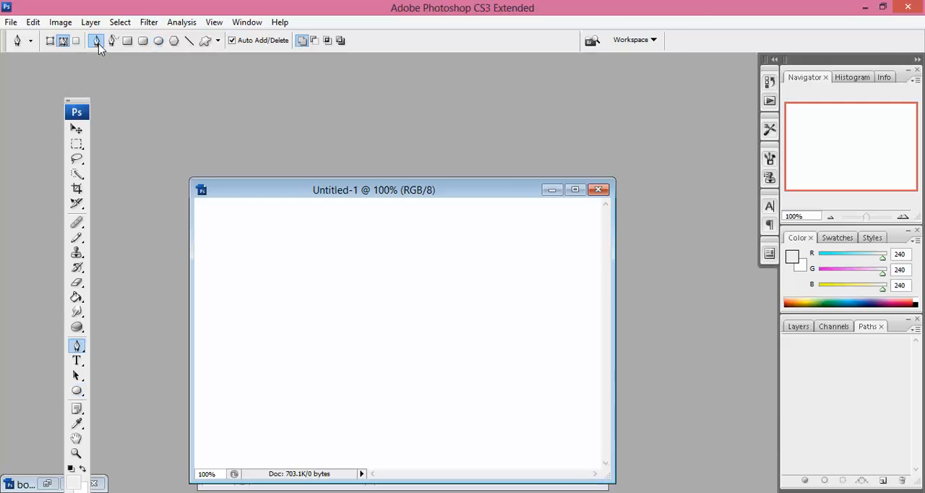
{"action": "left_click", "coordinate": [51, 44]}
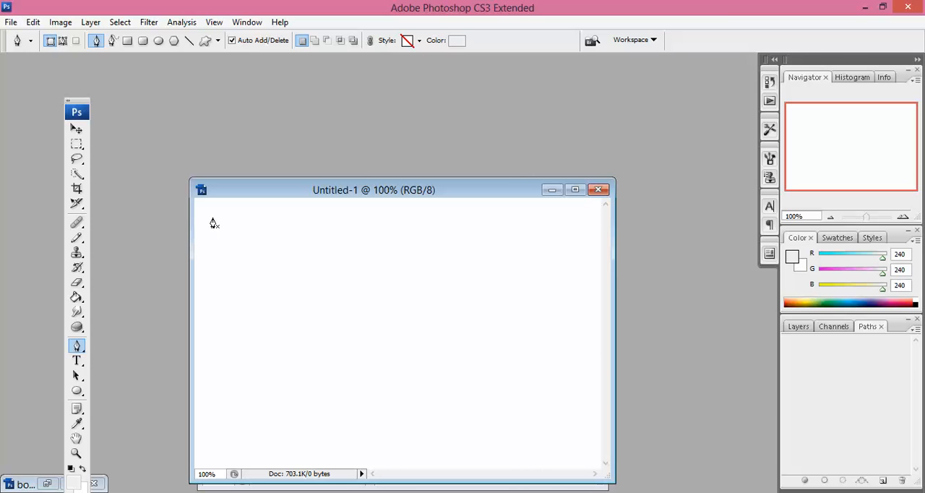
{"action": "left_click", "coordinate": [233, 273]}
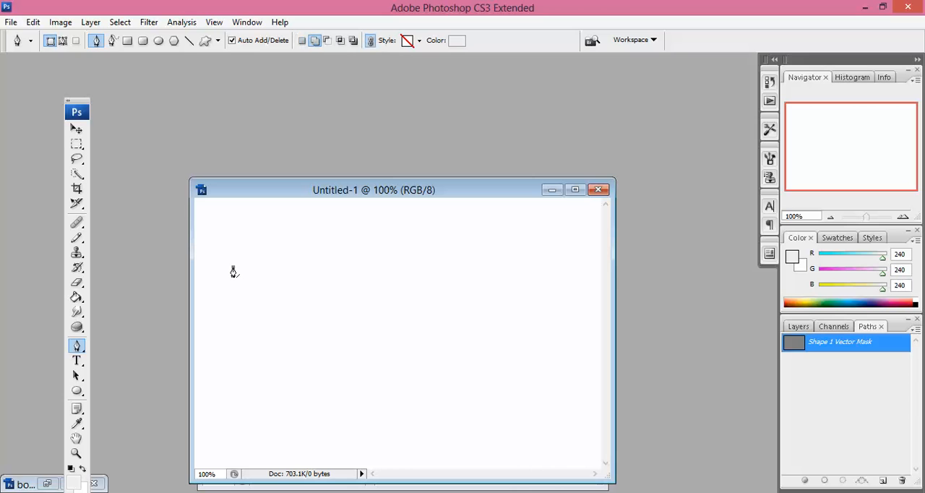
{"action": "left_click", "coordinate": [377, 262]}
{"action": "left_click", "coordinate": [394, 329]}
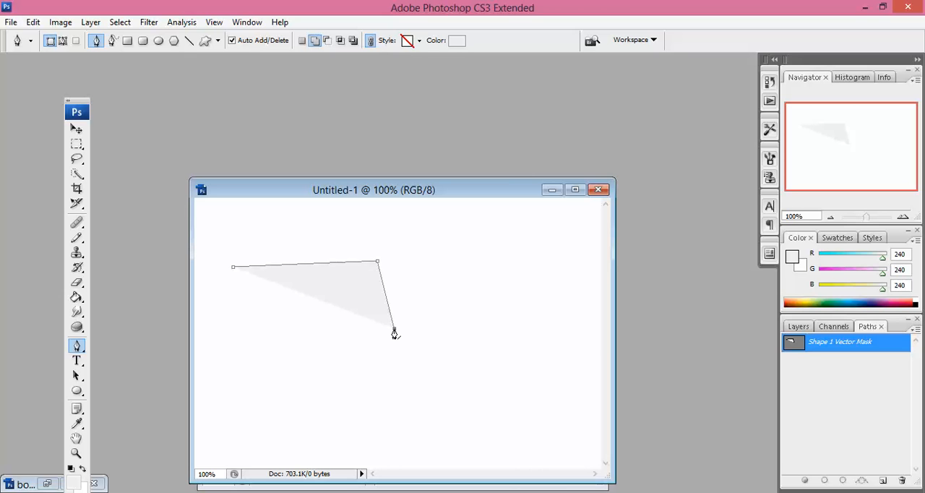
{"action": "left_click", "coordinate": [238, 330]}
{"action": "left_click", "coordinate": [232, 268]}
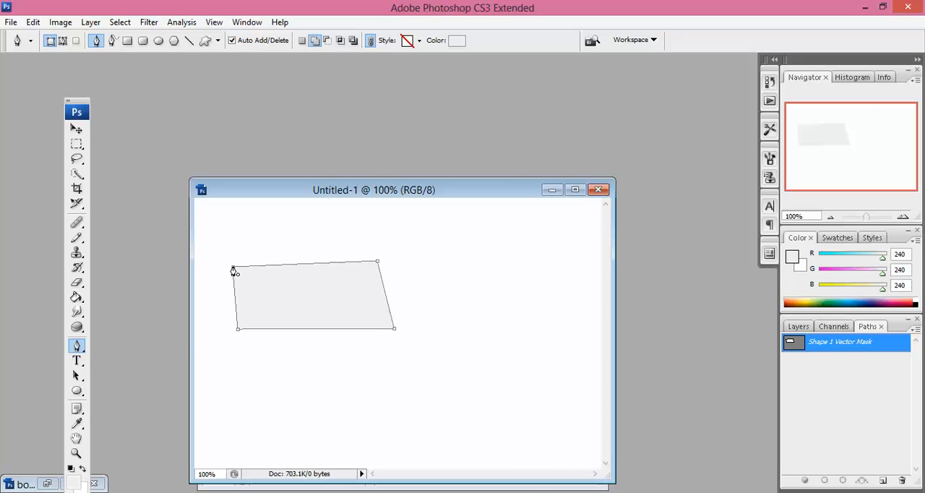
{"action": "left_click", "coordinate": [233, 271]}
Undo the four-sided shape layer completely to clear the canvas
{"action": "key", "text": "ctrl+alt+z"}
{"action": "key", "text": "ctrl+alt+z"}
{"action": "key", "text": "ctrl+alt+z"}
{"action": "key", "text": "ctrl+alt+z"}
{"action": "key", "text": "ctrl+alt+z"}
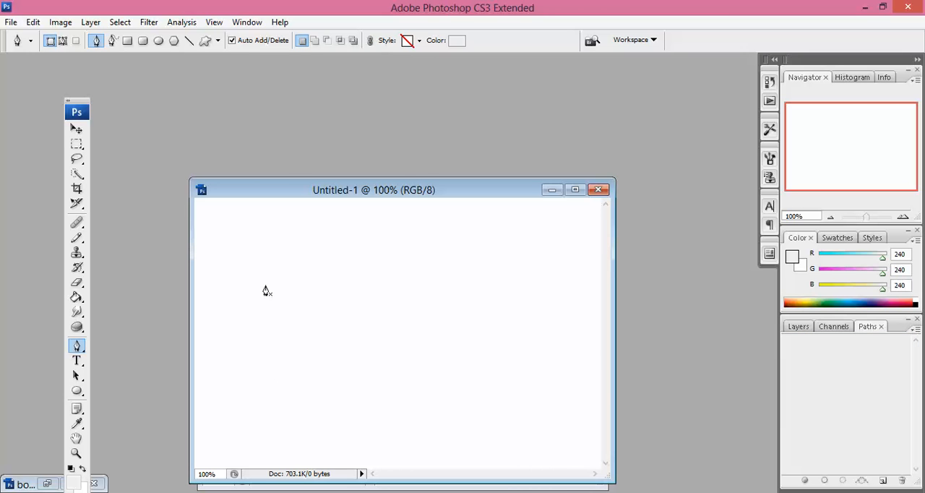
Draw a large irregular, self-crossing filled shape with straight edges across the canvas, closing it at its starting point
{"action": "left_click", "coordinate": [287, 282]}
{"action": "left_click", "coordinate": [413, 288]}
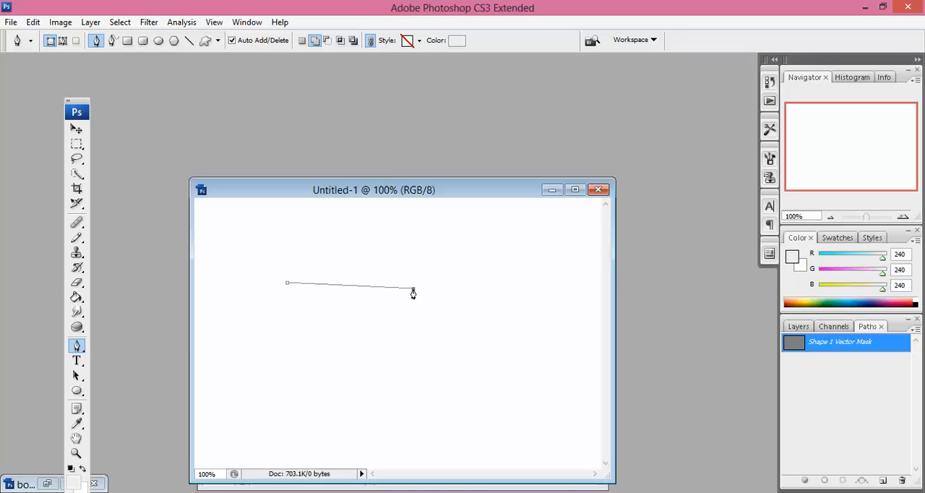
{"action": "left_click", "coordinate": [411, 362]}
{"action": "left_click", "coordinate": [290, 409]}
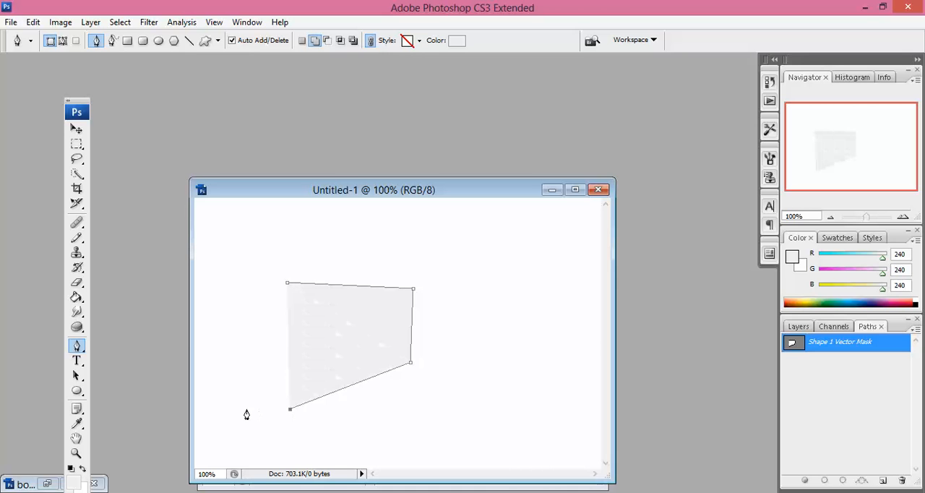
{"action": "left_click", "coordinate": [219, 413]}
{"action": "left_click", "coordinate": [389, 209]}
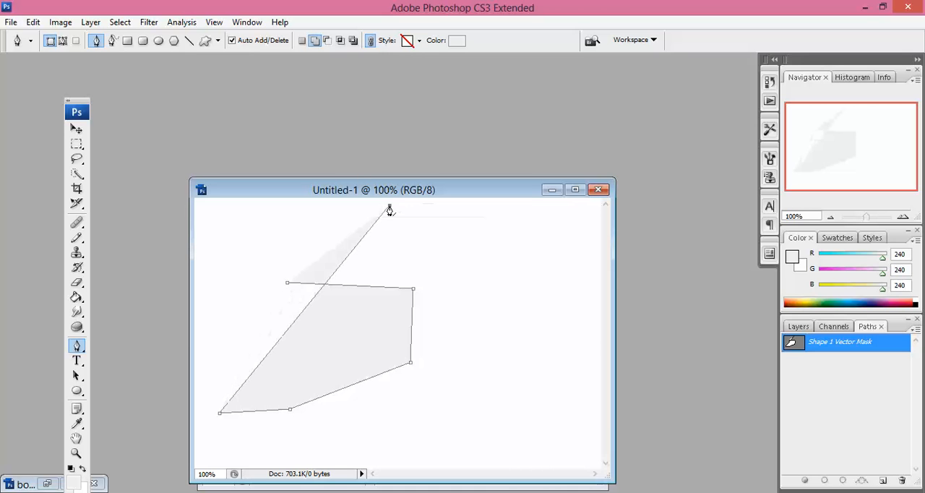
{"action": "left_click", "coordinate": [517, 283]}
{"action": "left_click", "coordinate": [507, 374]}
{"action": "left_click", "coordinate": [445, 386]}
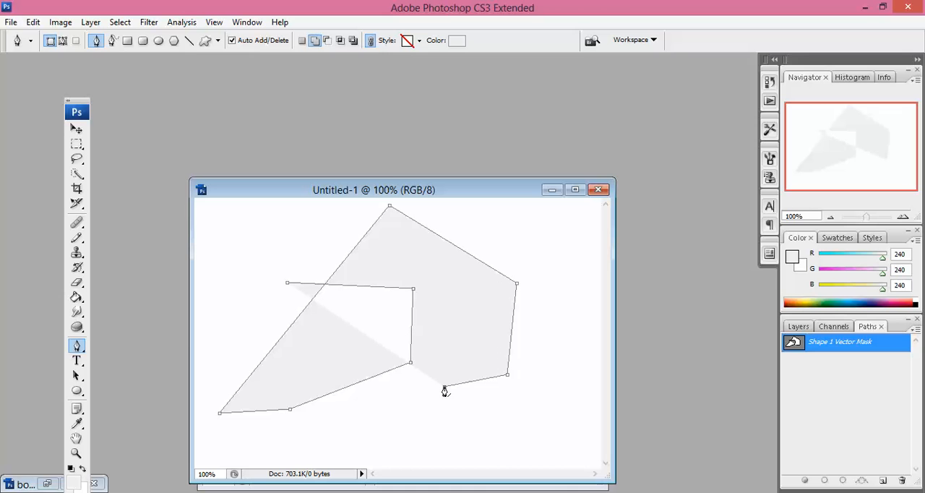
{"action": "left_click", "coordinate": [391, 445]}
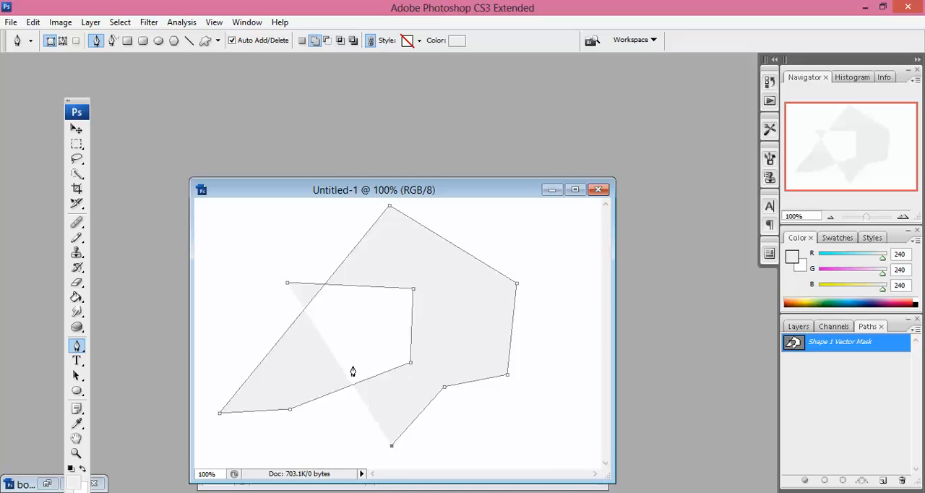
{"action": "left_click", "coordinate": [340, 327]}
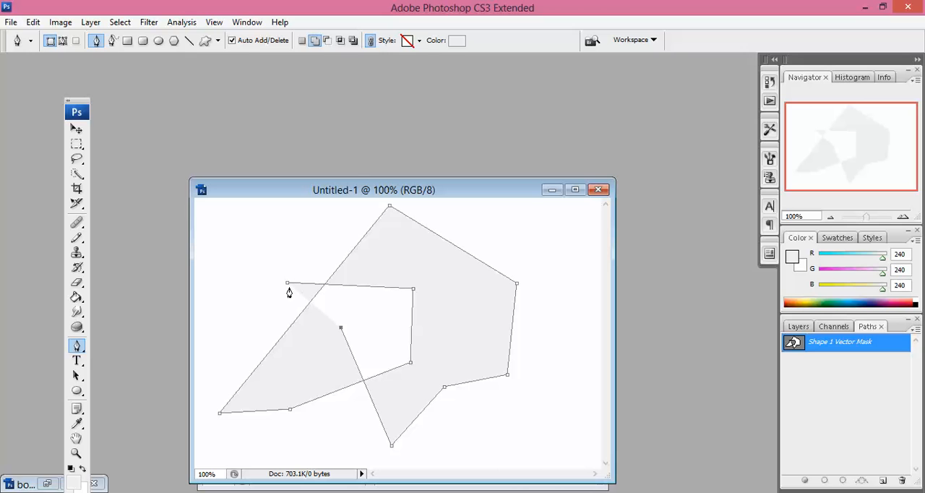
{"action": "left_click", "coordinate": [289, 286]}
Undo all anchor points of the irregular self-crossing shape until its shape layer is removed
{"action": "key", "text": "ctrl+alt+z"}
{"action": "key", "text": "ctrl+alt+z"}
{"action": "key", "text": "ctrl+alt+z"}
{"action": "key", "text": "ctrl+alt+z"}
{"action": "key", "text": "ctrl+alt+z"}
{"action": "key", "text": "ctrl+alt+z"}
{"action": "key", "text": "ctrl+alt+z"}
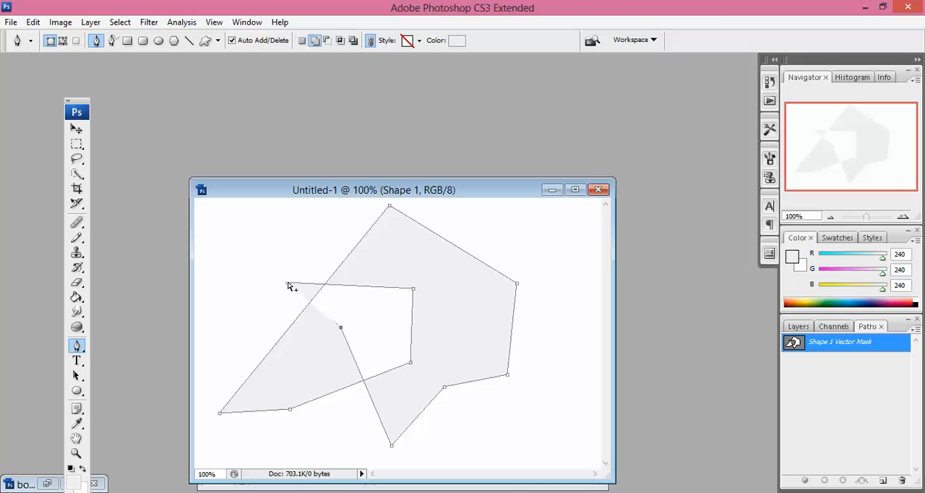
{"action": "key", "text": "ctrl+alt+z"}
{"action": "key", "text": "ctrl+alt+z"}
{"action": "key", "text": "ctrl+alt+z"}
{"action": "key", "text": "ctrl+alt+z"}
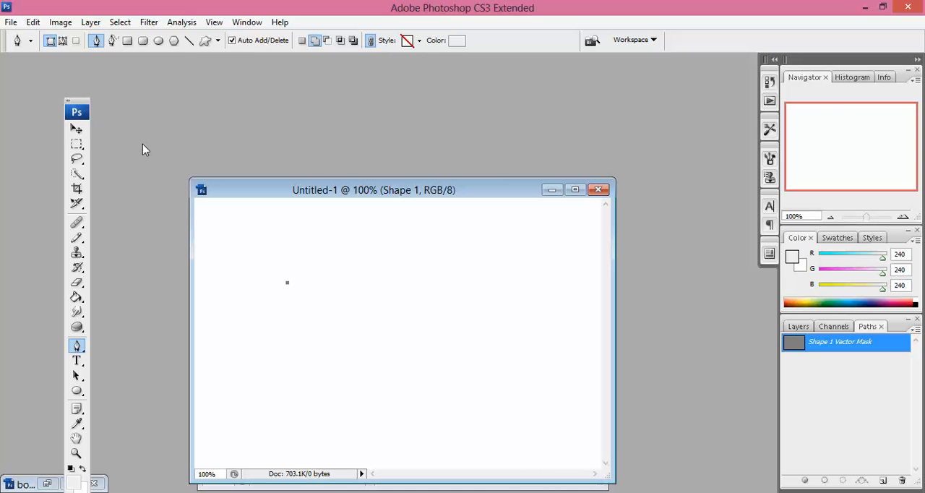
{"action": "key", "text": "ctrl+alt+z"}
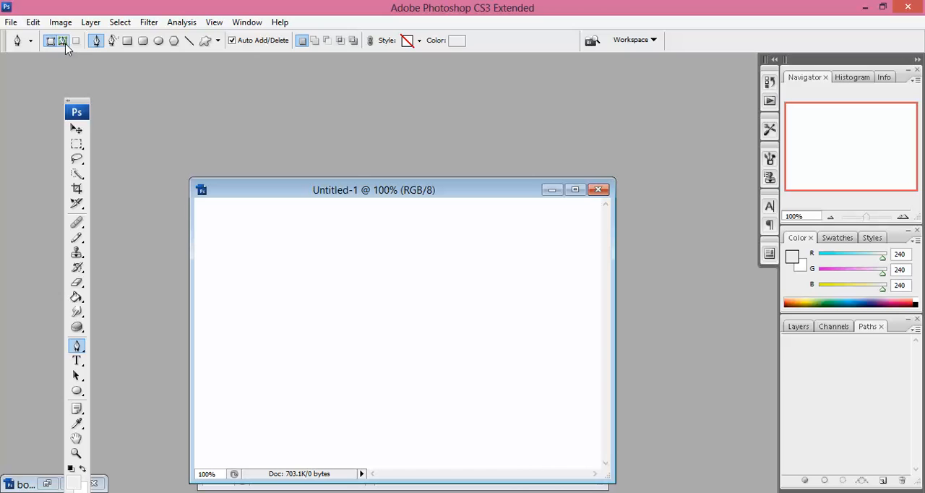
Use the Pen tool in Paths mode to draw a closed seven-point, crown-like path with two peaks in the canvas's upper left
{"action": "left_click", "coordinate": [65, 45]}
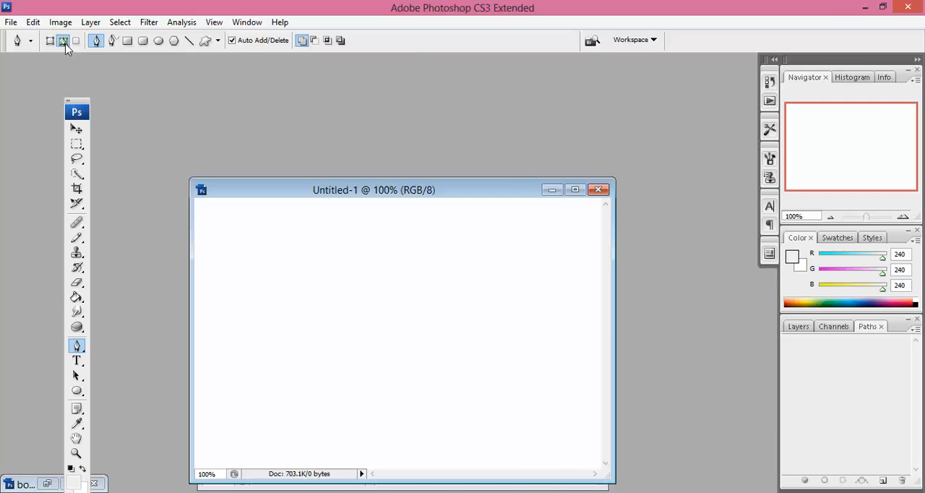
{"action": "left_click", "coordinate": [242, 269]}
{"action": "mouse_move", "coordinate": [301, 193]}
{"action": "left_mouse_down"}
{"action": "mouse_move", "coordinate": [291, 136]}
{"action": "mouse_move", "coordinate": [303, 192]}
{"action": "left_mouse_up"}
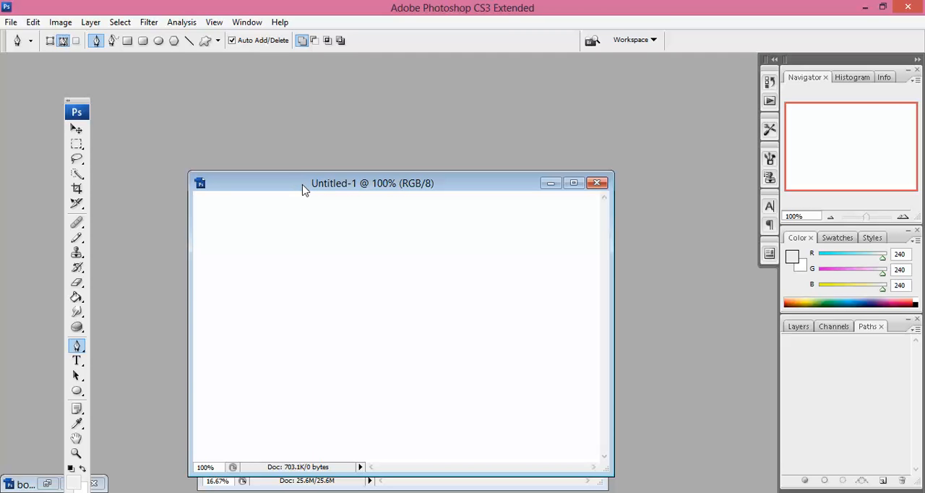
{"action": "left_click", "coordinate": [243, 271]}
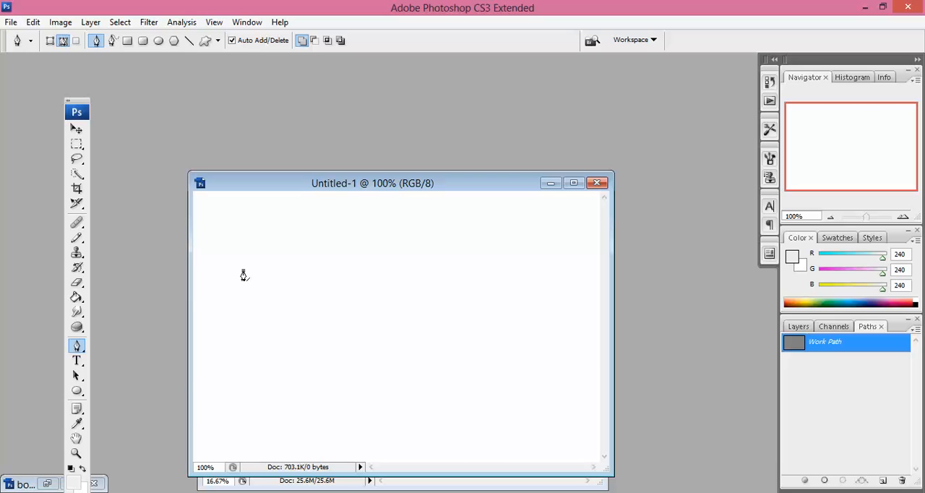
{"action": "left_click", "coordinate": [293, 232]}
{"action": "left_click", "coordinate": [323, 271]}
{"action": "left_click", "coordinate": [371, 235]}
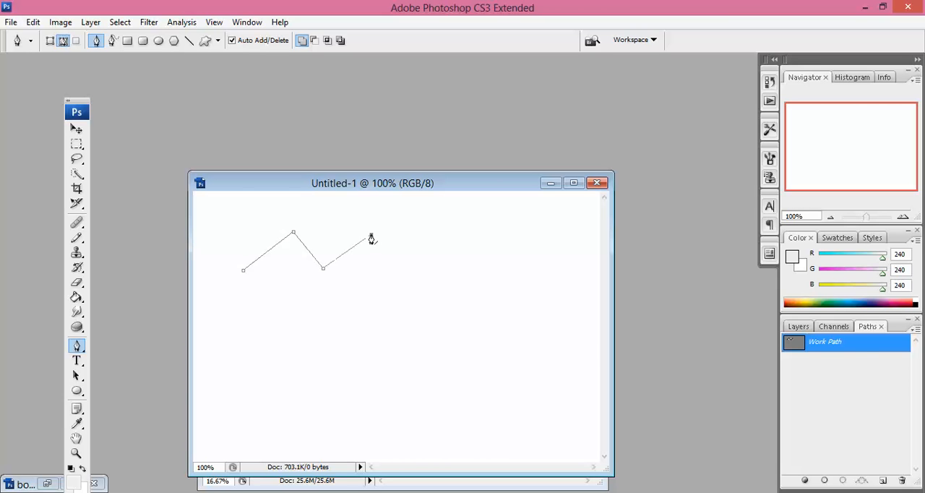
{"action": "left_click", "coordinate": [401, 265]}
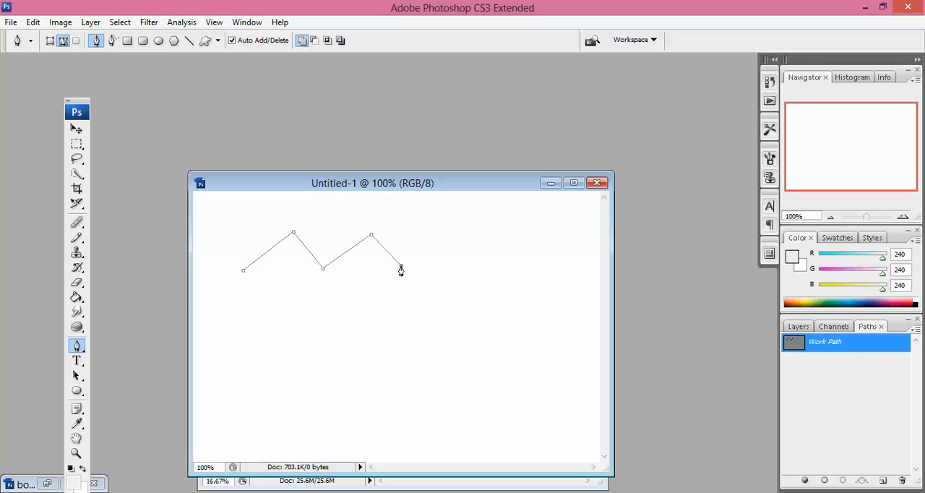
{"action": "left_click", "coordinate": [383, 316]}
{"action": "left_click", "coordinate": [283, 316]}
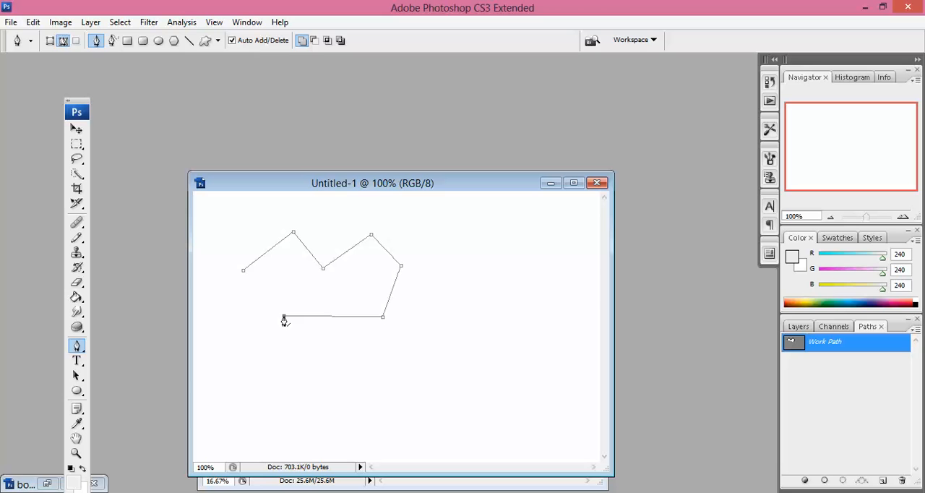
{"action": "left_click", "coordinate": [243, 272]}
Move the document window slightly, then show the Layers panel and float its panel group beside the document
{"action": "mouse_move", "coordinate": [419, 187]}
{"action": "left_mouse_down"}
{"action": "mouse_move", "coordinate": [370, 161]}
{"action": "mouse_move", "coordinate": [406, 190]}
{"action": "left_mouse_up"}
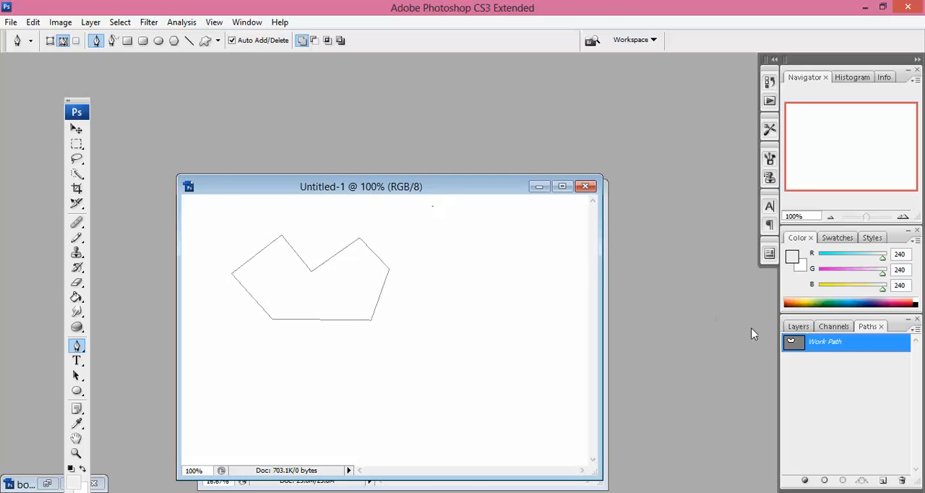
{"action": "left_click", "coordinate": [798, 326]}
{"action": "left_click_drag", "start_coordinate": [833, 322], "coordinate": [669, 217]}
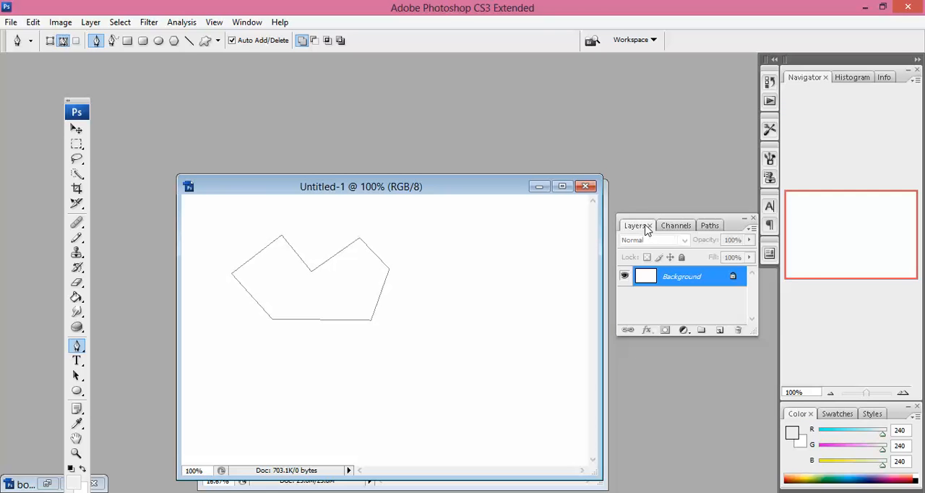
Save the crown-like Work Path under the name "test"
{"action": "left_click", "coordinate": [677, 225]}
{"action": "left_click", "coordinate": [706, 226]}
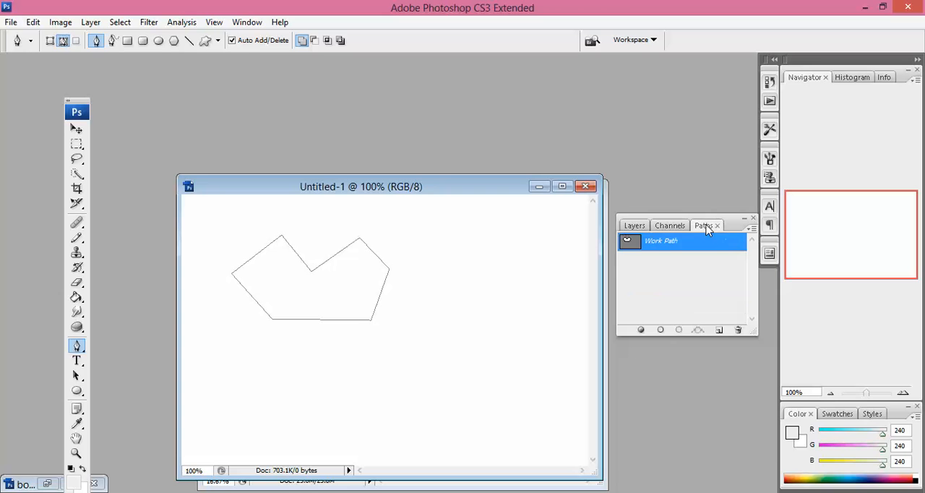
{"action": "double_click", "coordinate": [672, 247]}
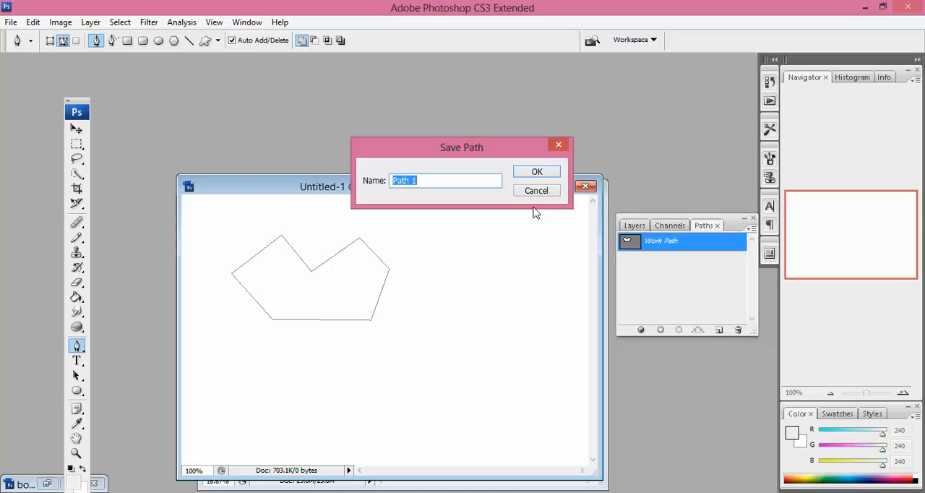
{"action": "type", "text": "sim"}
{"action": "key", "text": "BackSpace"}
{"action": "key", "text": "BackSpace"}
{"action": "key", "text": "BackSpace"}
{"action": "type", "text": "test"}
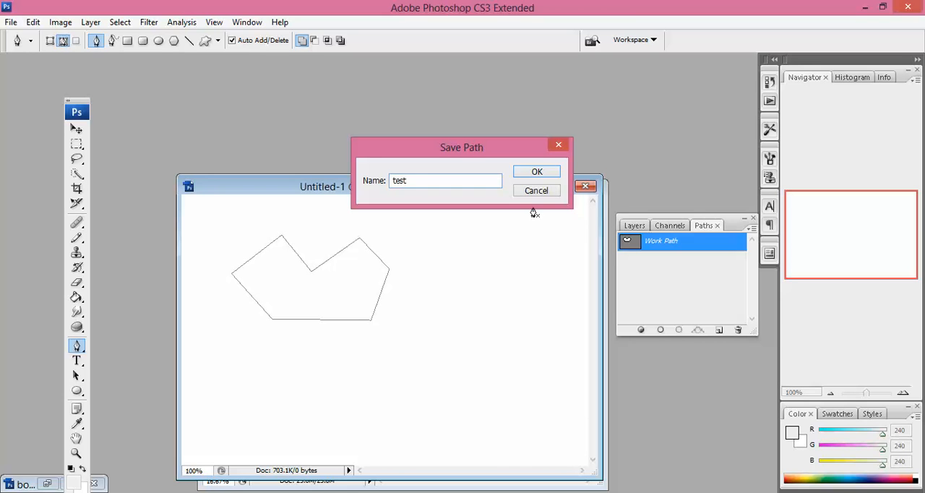
{"action": "key", "text": "Return"}
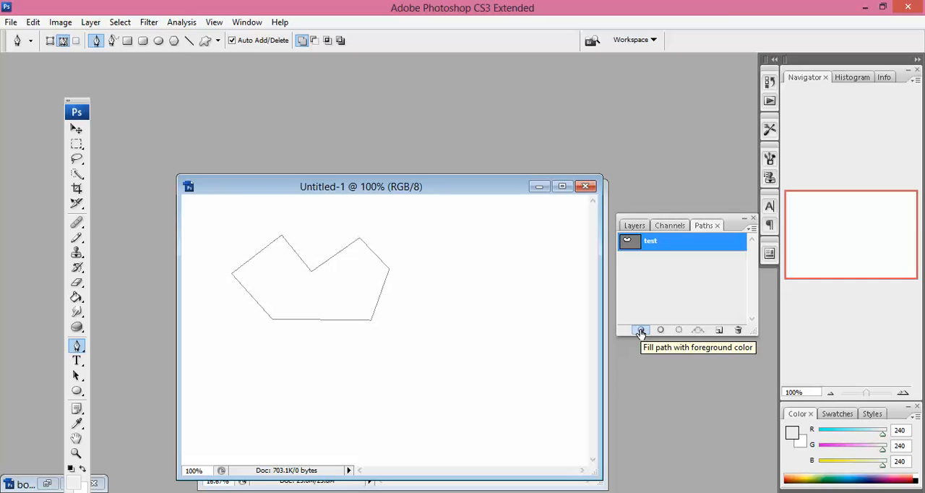
Set the foreground color to red with RGB values 224, 69, 69
{"action": "left_click", "coordinate": [73, 481]}
{"action": "left_click", "coordinate": [601, 287]}
{"action": "left_click", "coordinate": [770, 258]}
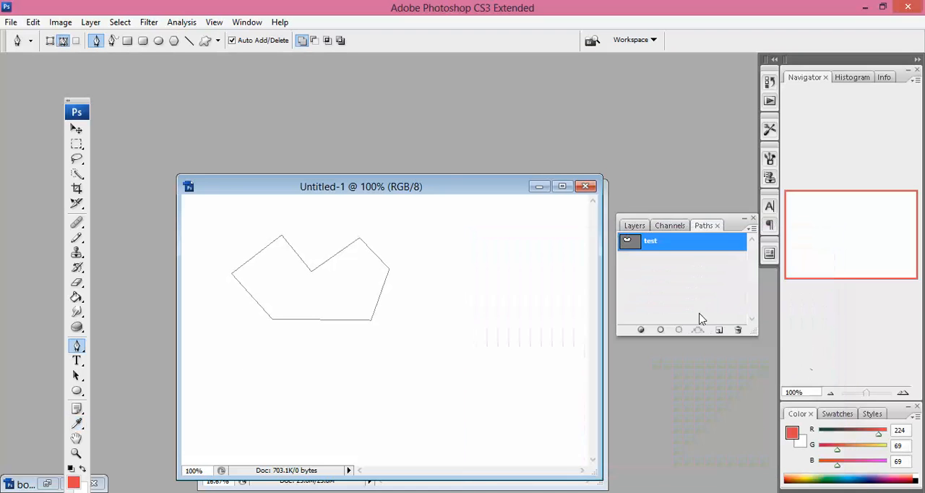
Try filling the test path with the foreground color and stroking it with the brush, undoing each result
{"action": "left_click", "coordinate": [641, 330]}
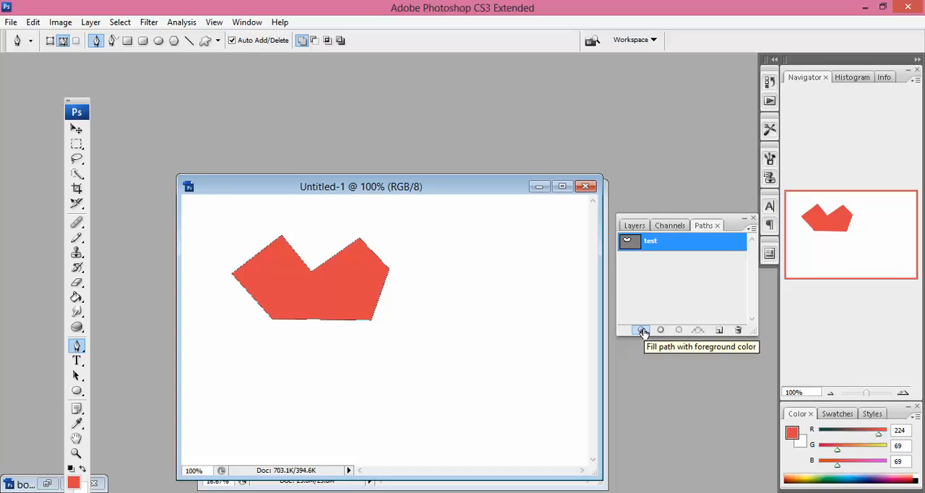
{"action": "key", "text": "ctrl+z"}
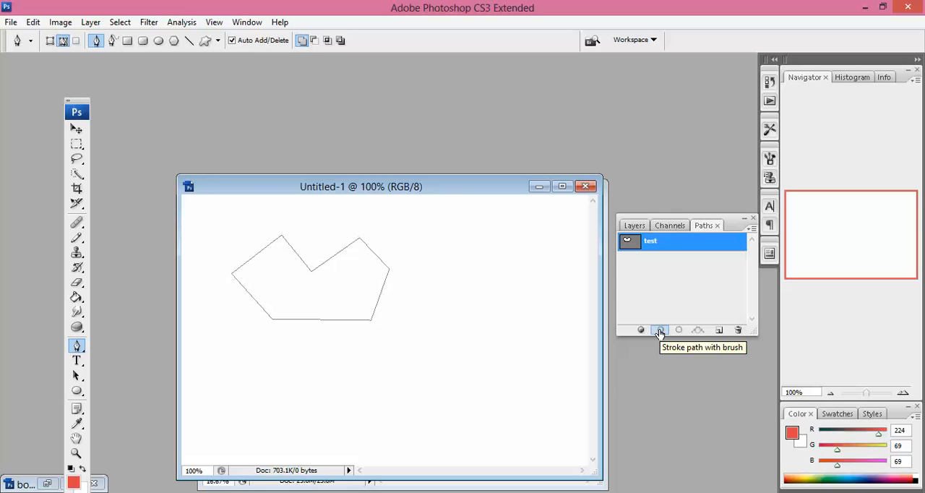
{"action": "left_click", "coordinate": [659, 331]}
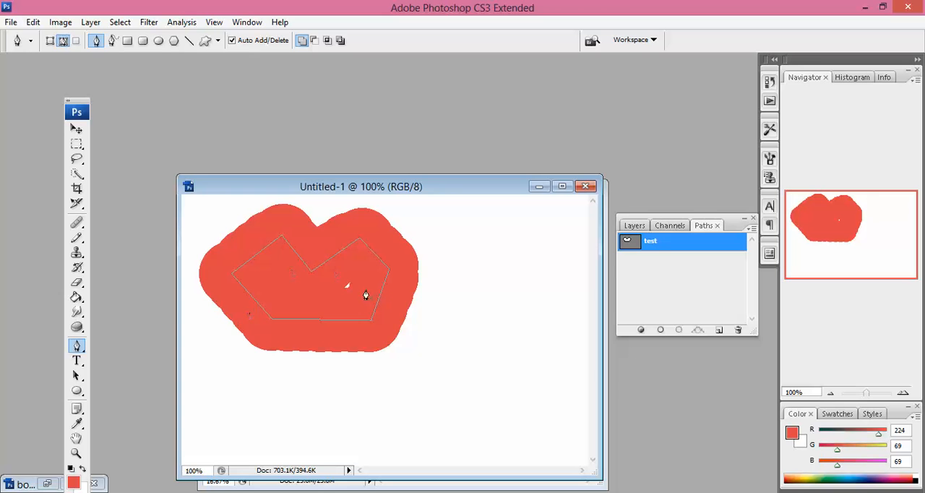
{"action": "key", "text": "ctrl+z"}
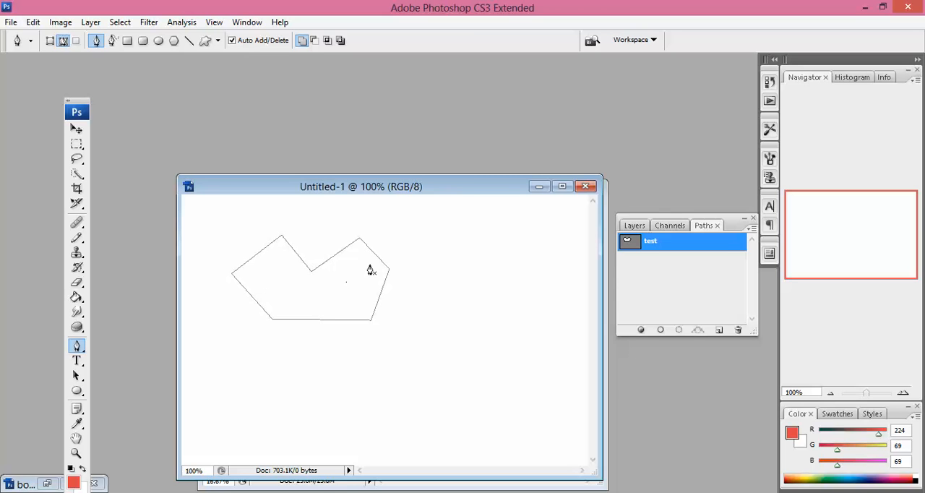
Load the test path as a selection, and close the Untitled-1 document without saving it
{"action": "left_click", "coordinate": [679, 333]}
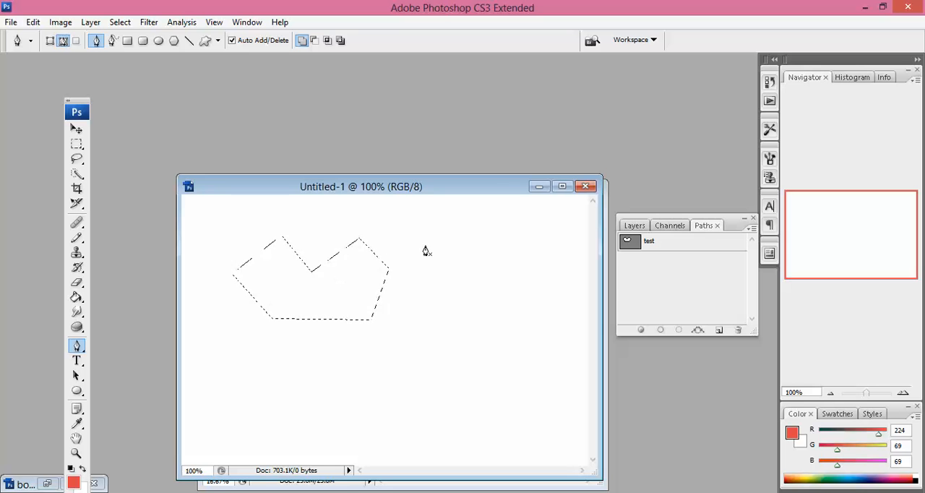
{"action": "left_click", "coordinate": [585, 187]}
{"action": "left_click", "coordinate": [465, 199]}
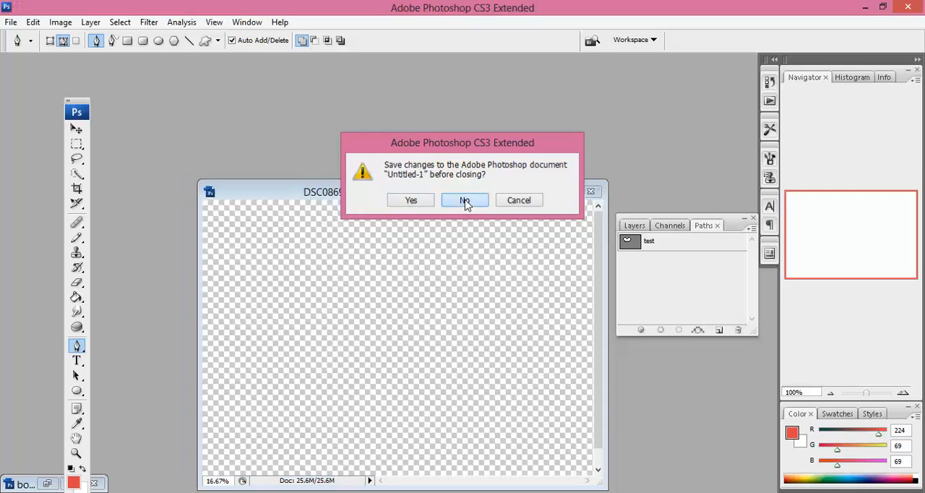
Start a Pen path in DSC08699.JPG at the elephant's lower left base, tracing up its side and around the left ear
{"action": "left_click_drag", "start_coordinate": [474, 197], "coordinate": [465, 128]}
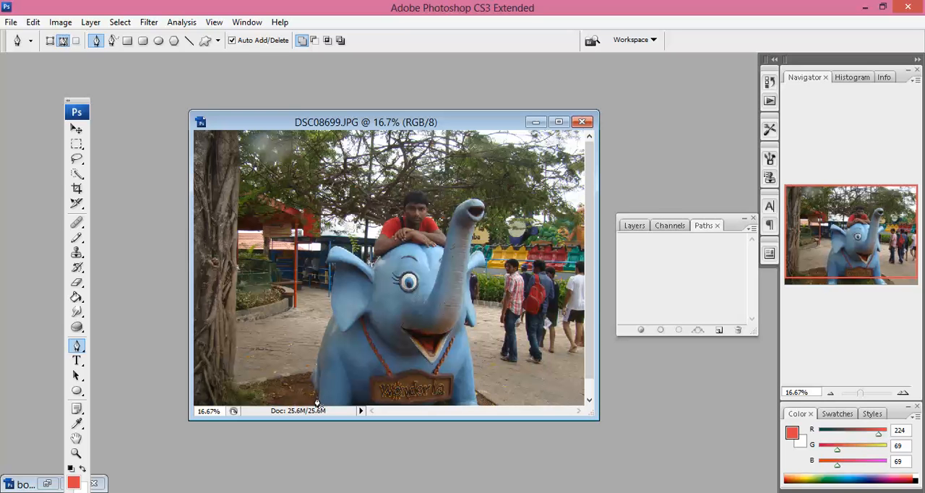
{"action": "left_click", "coordinate": [316, 402]}
{"action": "left_click", "coordinate": [311, 378]}
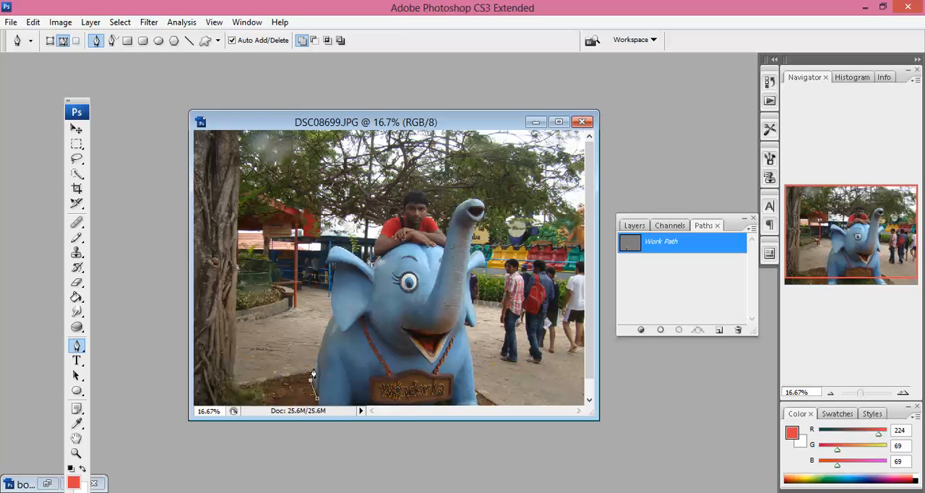
{"action": "left_click", "coordinate": [327, 329]}
{"action": "left_click", "coordinate": [331, 306]}
{"action": "left_click", "coordinate": [373, 262]}
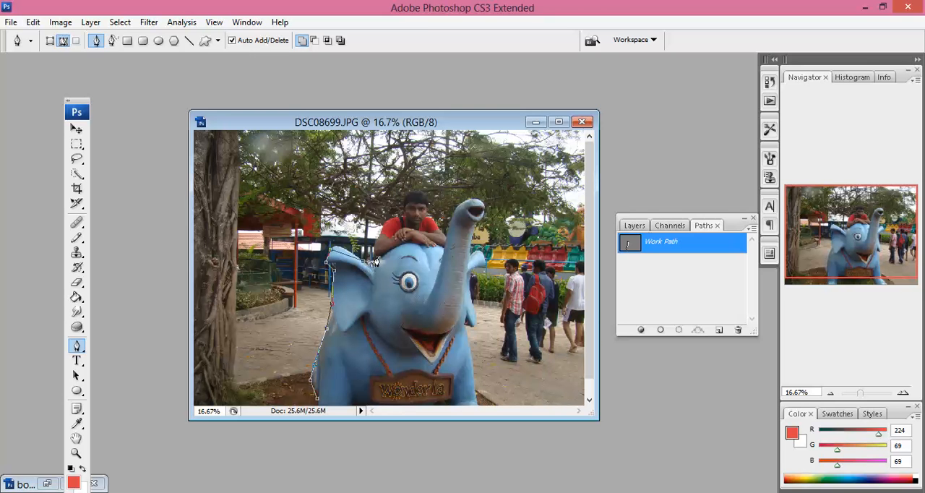
Continue the path around the rider, the trunk and the elephant's right side, and close it along the base at the starting point
{"action": "left_click", "coordinate": [403, 215]}
{"action": "left_click", "coordinate": [406, 197]}
{"action": "left_click", "coordinate": [412, 192]}
{"action": "left_click", "coordinate": [425, 194]}
{"action": "left_click", "coordinate": [430, 209]}
{"action": "left_click", "coordinate": [433, 219]}
{"action": "left_click", "coordinate": [457, 209]}
{"action": "left_click", "coordinate": [474, 198]}
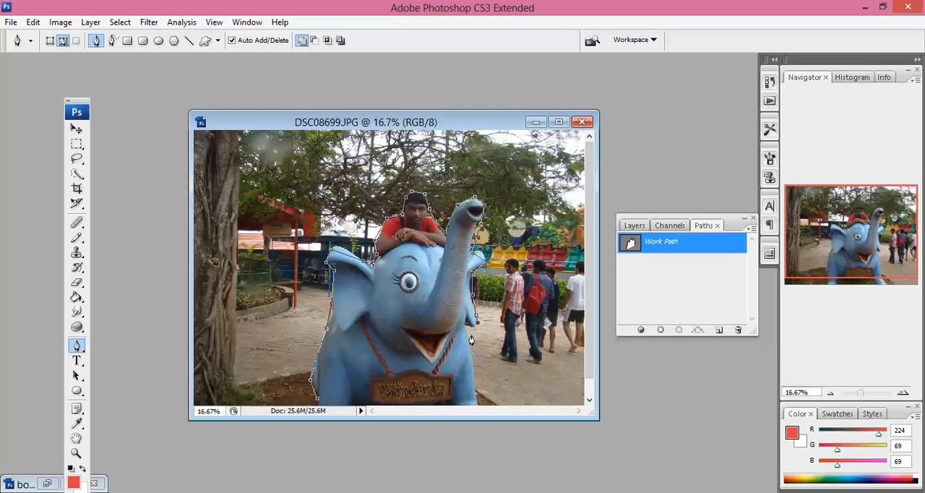
{"action": "left_click", "coordinate": [477, 405]}
{"action": "left_click", "coordinate": [317, 405]}
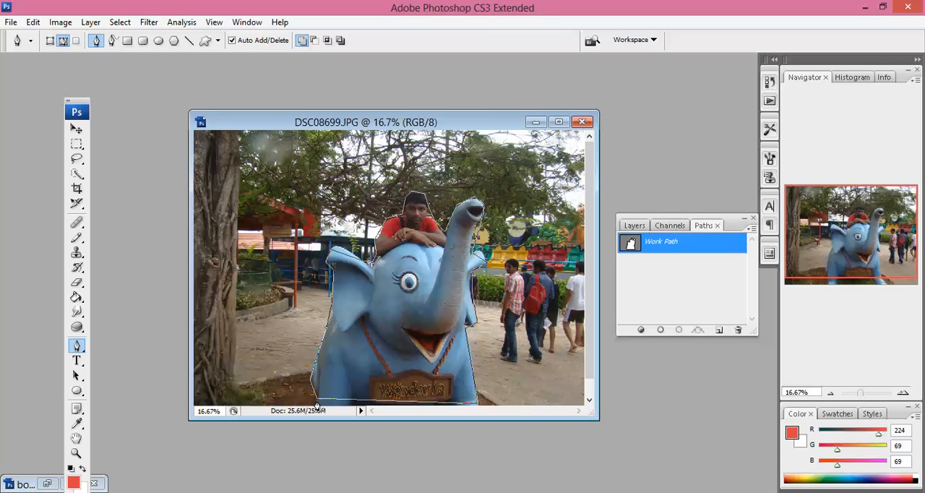
Save the elephant outline's Work Path under the name "L1"
{"action": "left_click", "coordinate": [636, 226]}
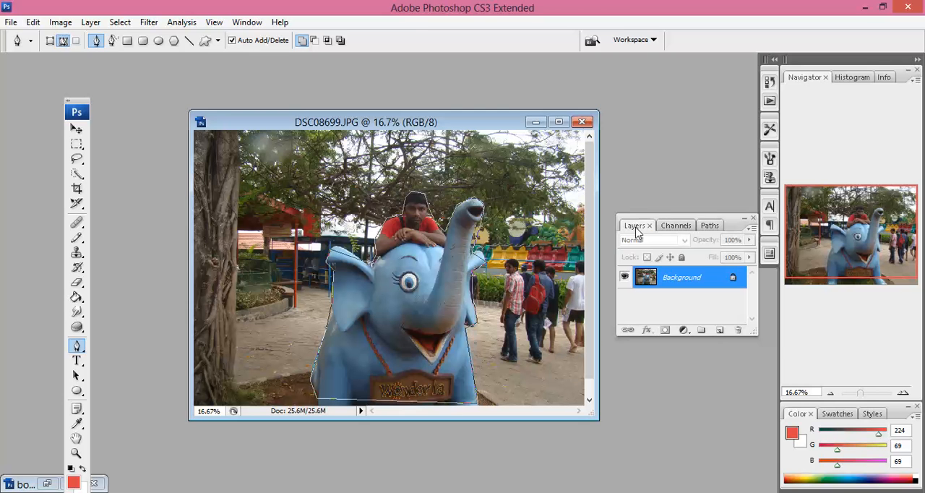
{"action": "left_click", "coordinate": [706, 226]}
{"action": "double_click", "coordinate": [668, 246]}
{"action": "type", "text": "L1"}
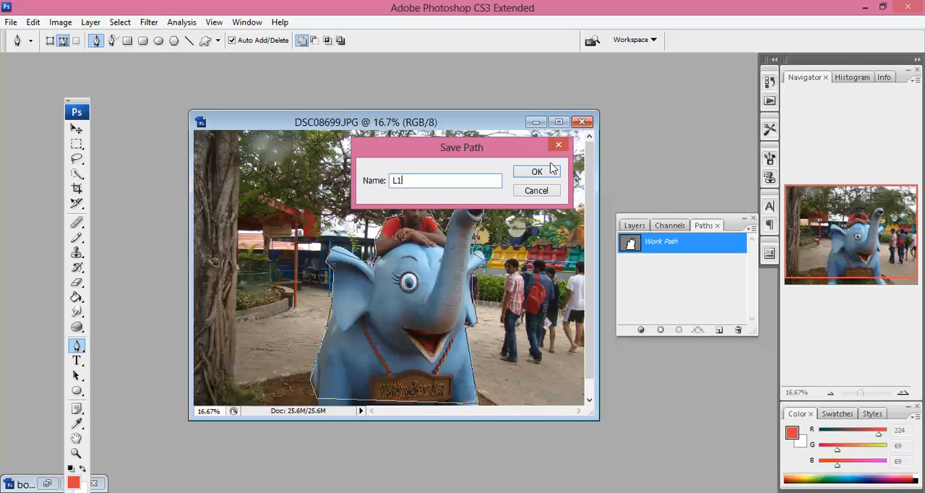
{"action": "left_click", "coordinate": [541, 172]}
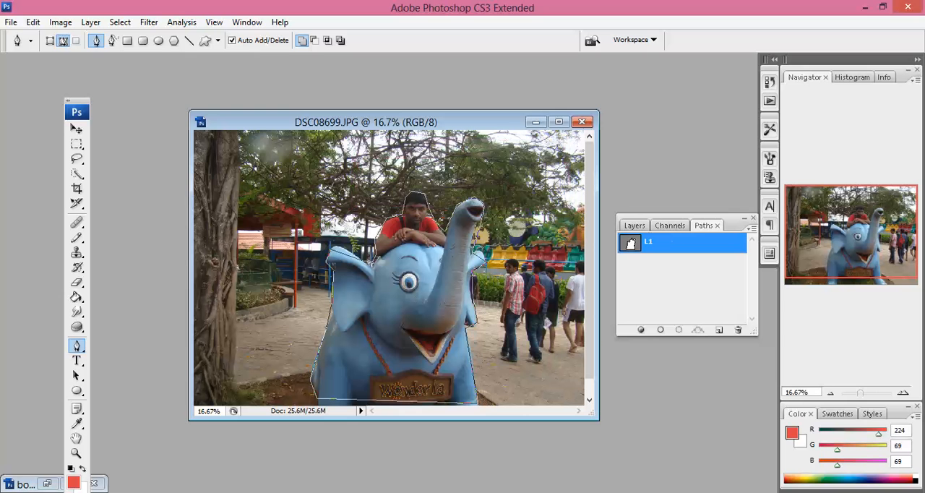
Load the L1 path as a selection and copy the selected part of the Background to a new layer
{"action": "left_click", "coordinate": [679, 332]}
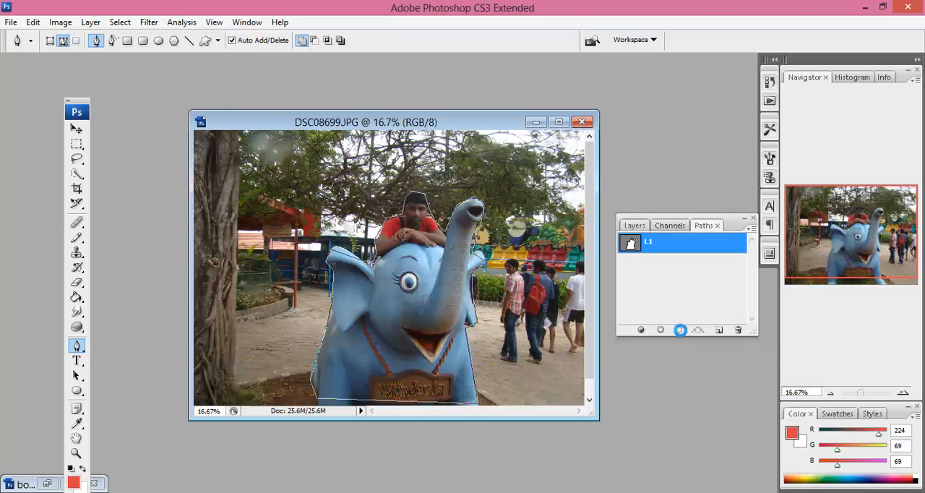
{"action": "left_click", "coordinate": [635, 225]}
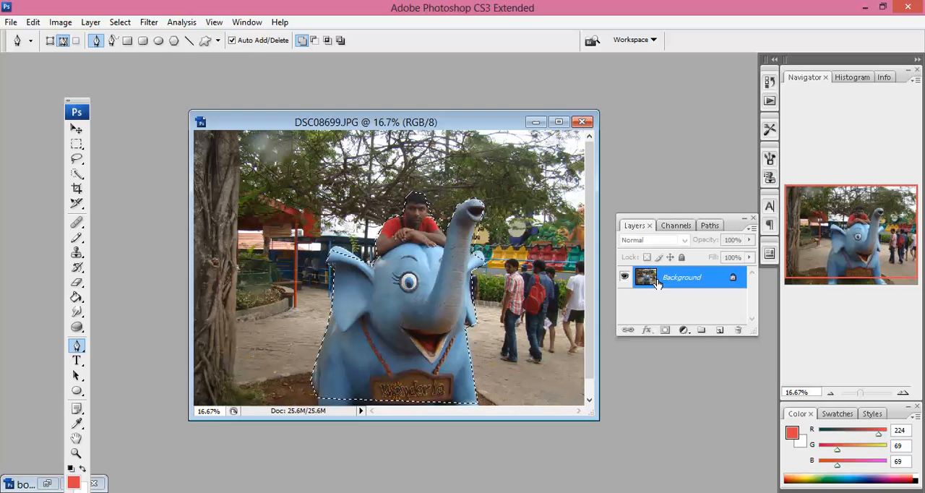
{"action": "key", "text": "ctrl+j"}
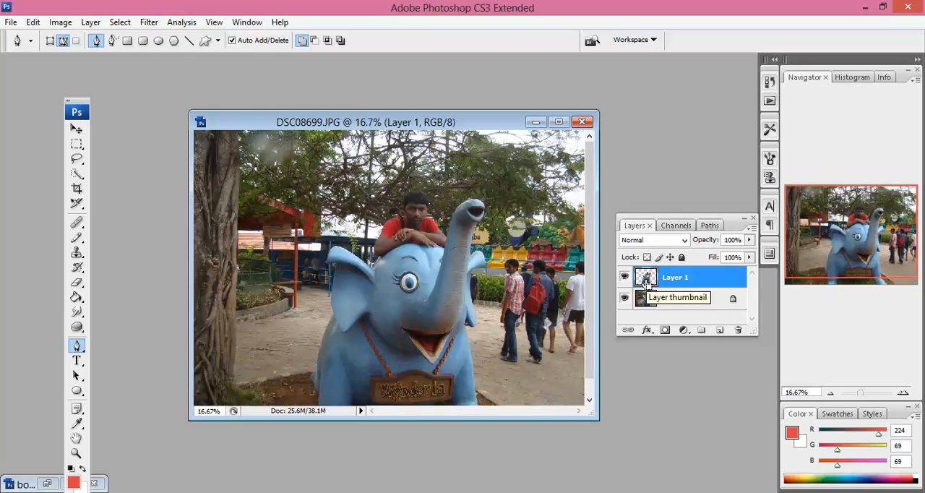
Select and copy the cutout on Layer 1, and paste it into body.jpg as a new layer
{"action": "left_click", "coordinate": [646, 282], "text": "ctrl"}
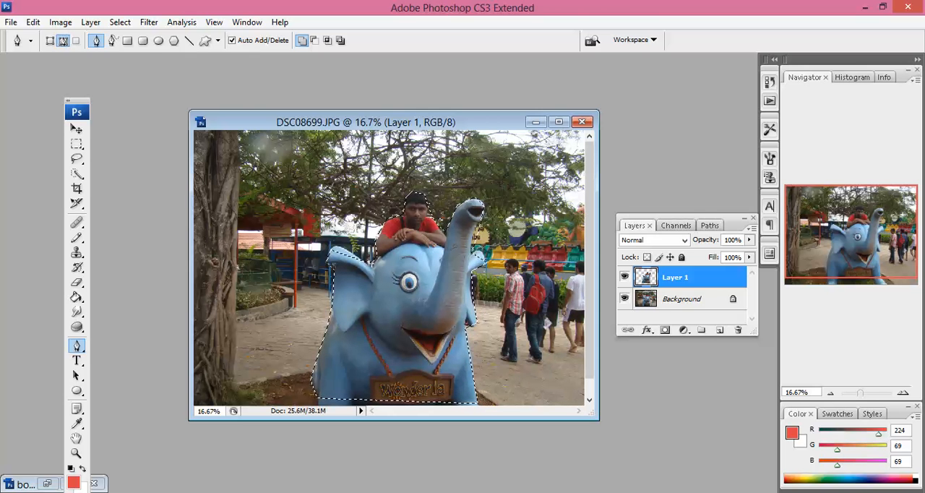
{"action": "left_click", "coordinate": [536, 121]}
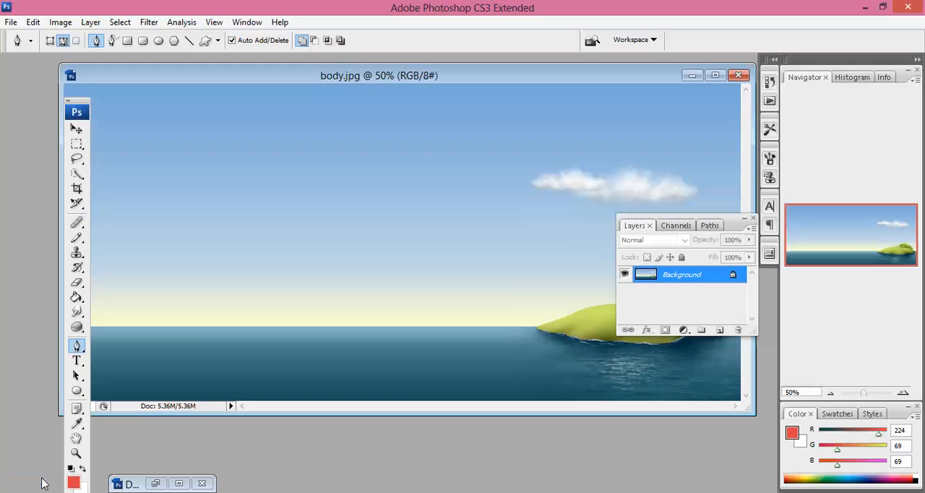
{"action": "left_click", "coordinate": [47, 483]}
{"action": "left_click_drag", "start_coordinate": [613, 76], "coordinate": [562, 107]}
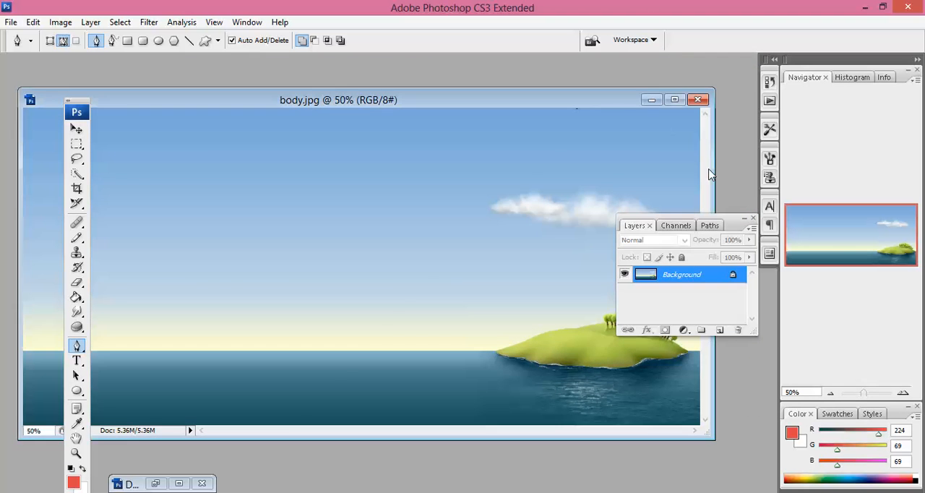
{"action": "left_click_drag", "start_coordinate": [733, 224], "coordinate": [802, 332]}
{"action": "key", "text": "ctrl+v"}
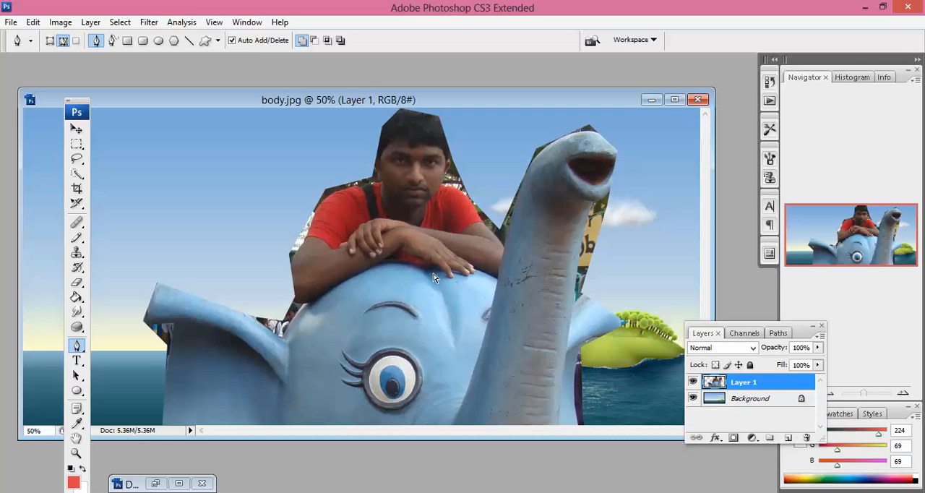
Free-transform the pasted cutout to about 61.4% width and 24.8% height, and move it just above the sea's horizon
{"action": "key", "text": "ctrl+t"}
{"action": "left_click_drag", "start_coordinate": [368, 109], "coordinate": [383, 232]}
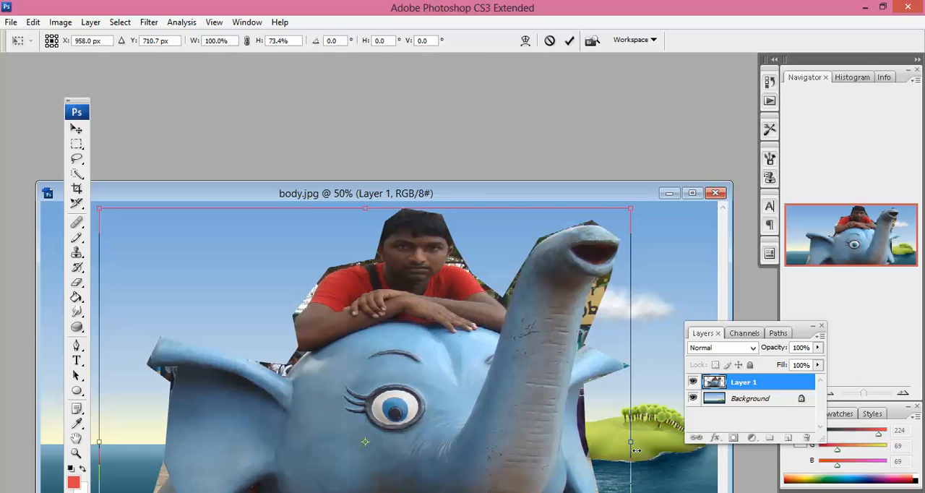
{"action": "left_click_drag", "start_coordinate": [633, 438], "coordinate": [429, 412]}
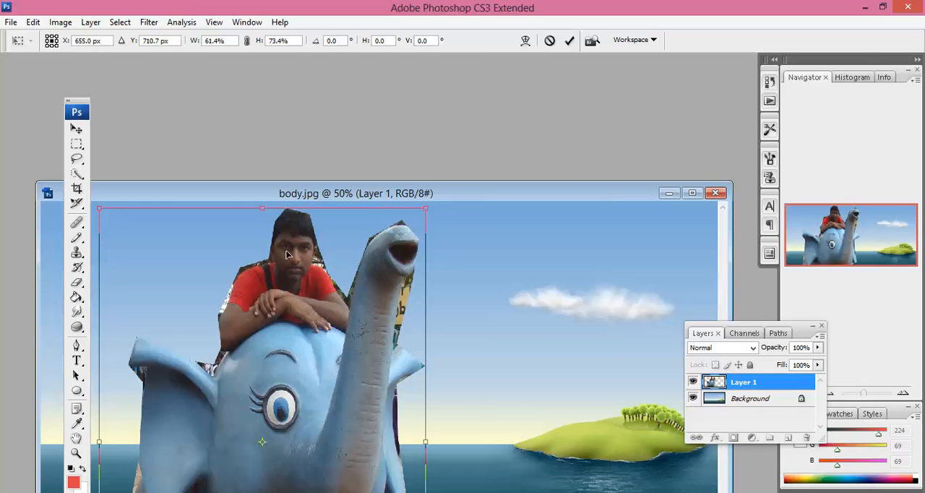
{"action": "left_click_drag", "start_coordinate": [256, 205], "coordinate": [262, 383]}
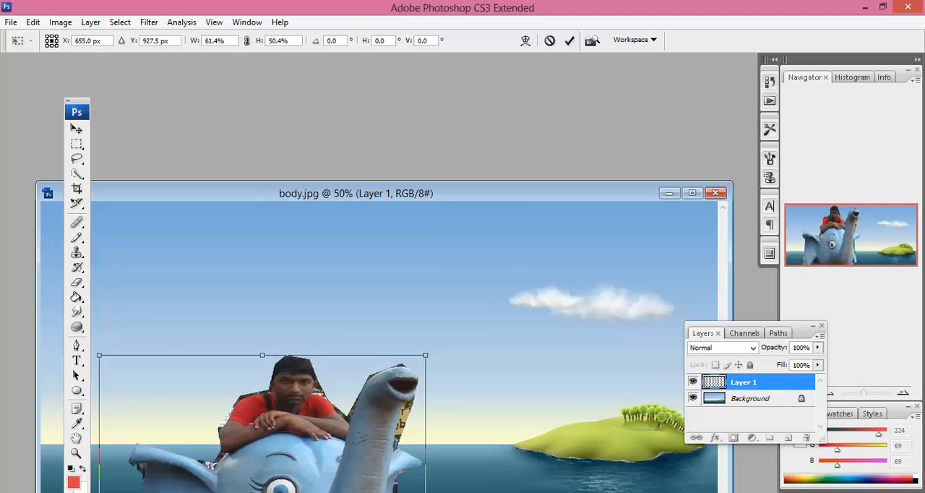
{"action": "left_click_drag", "start_coordinate": [298, 419], "coordinate": [390, 240]}
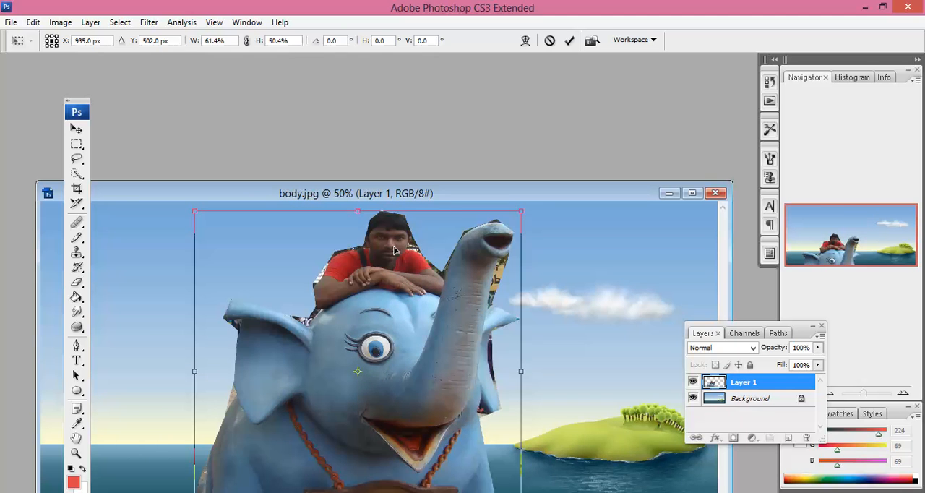
{"action": "left_click_drag", "start_coordinate": [359, 213], "coordinate": [359, 374]}
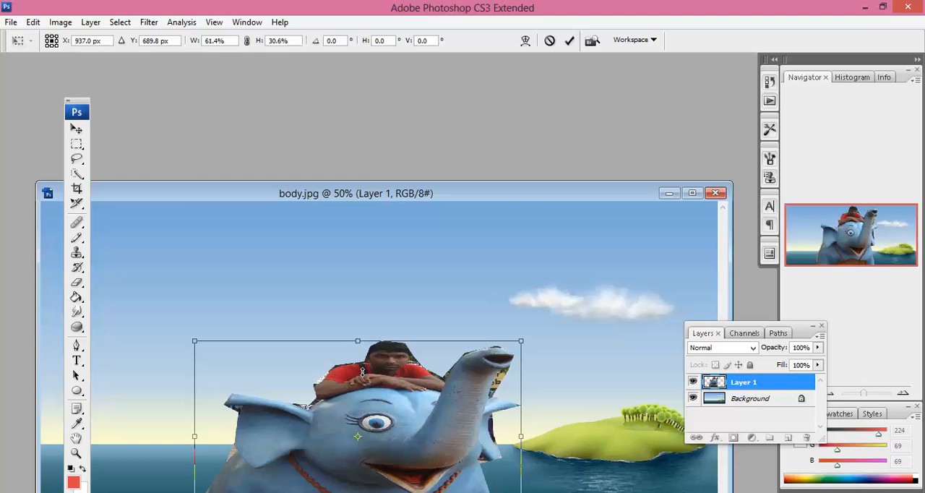
{"action": "left_click_drag", "start_coordinate": [402, 426], "coordinate": [413, 322]}
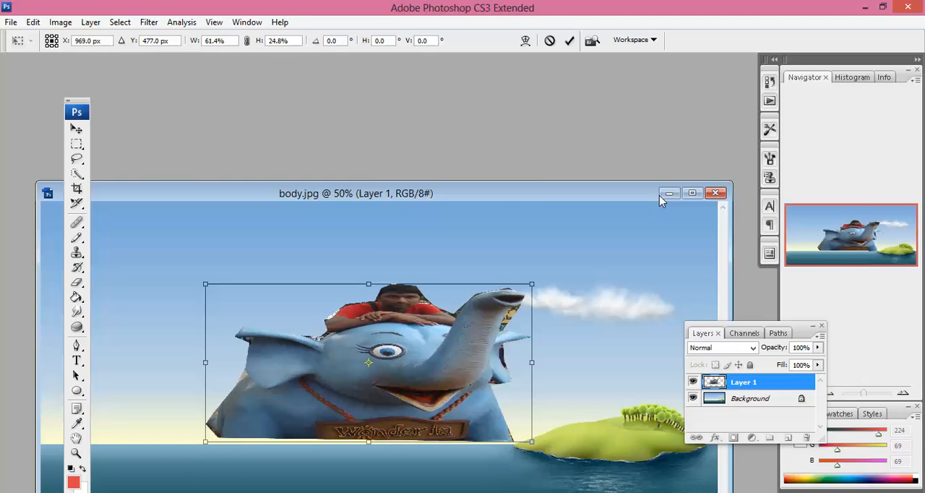
Maximize the document, scale the elephant cutout to about 18.5% width and 17.8% height at the island's shore, and apply the transform
{"action": "left_click", "coordinate": [692, 193]}
{"action": "left_click_drag", "start_coordinate": [410, 217], "coordinate": [530, 227]}
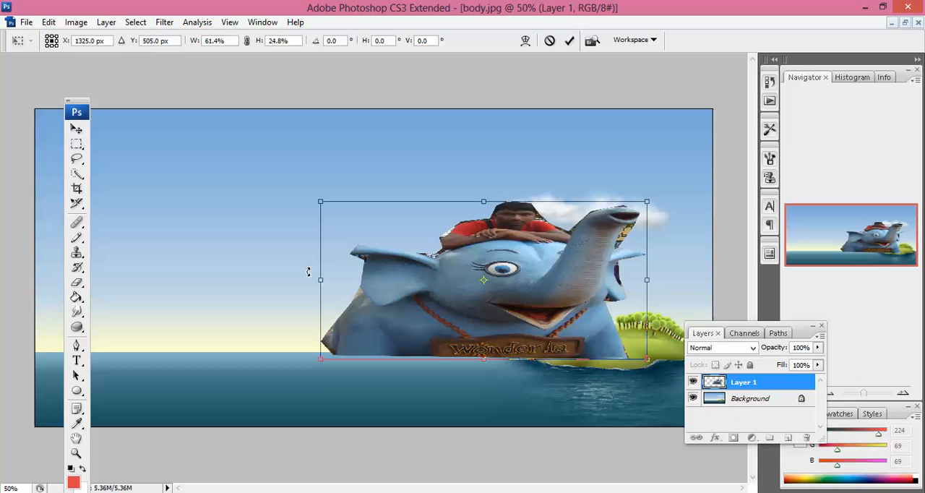
{"action": "left_click_drag", "start_coordinate": [321, 280], "coordinate": [526, 313]}
{"action": "left_click_drag", "start_coordinate": [599, 334], "coordinate": [578, 340]}
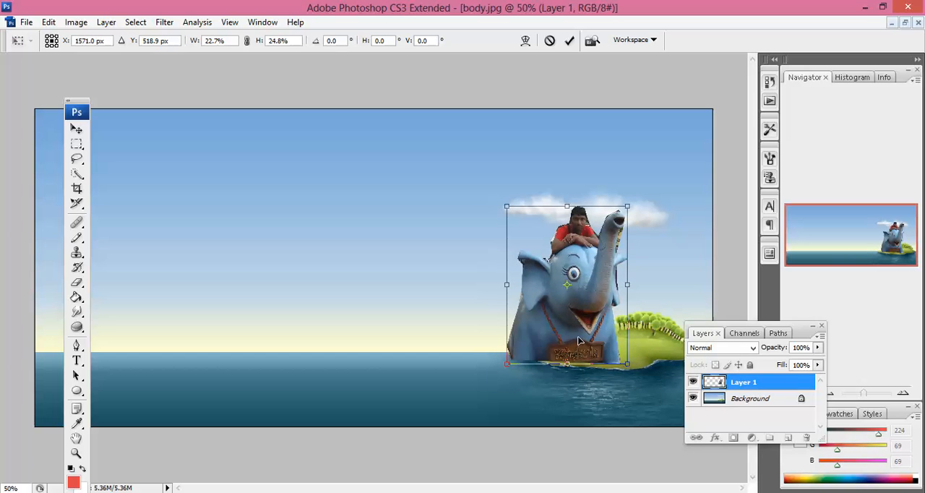
{"action": "left_click_drag", "start_coordinate": [628, 365], "coordinate": [627, 364]}
{"action": "left_click_drag", "start_coordinate": [627, 207], "coordinate": [604, 250]}
{"action": "mouse_move", "coordinate": [578, 302]}
{"action": "left_mouse_down"}
{"action": "mouse_move", "coordinate": [587, 297]}
{"action": "mouse_move", "coordinate": [578, 302]}
{"action": "left_mouse_up"}
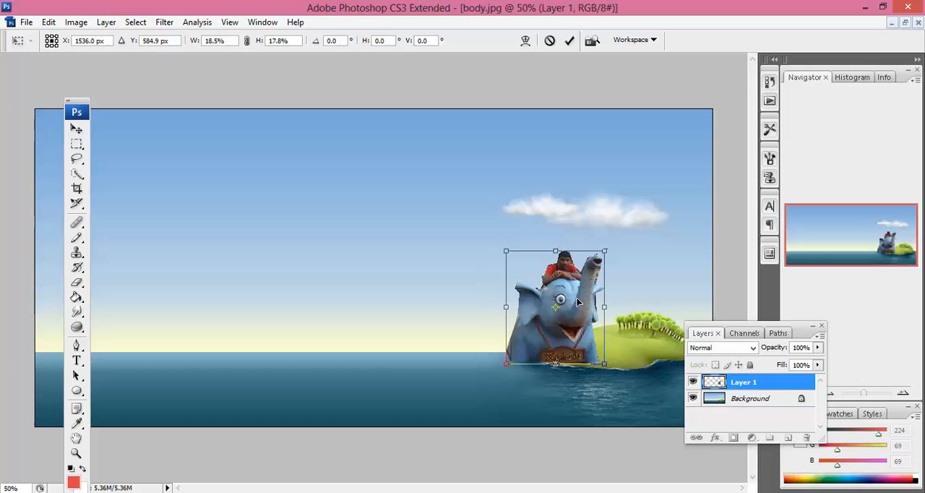
{"action": "key", "text": "Return"}
Dock the floating Layers panel group between Navigator and Color, and nudge the elephant slightly towards the island's trees
{"action": "key", "text": "p"}
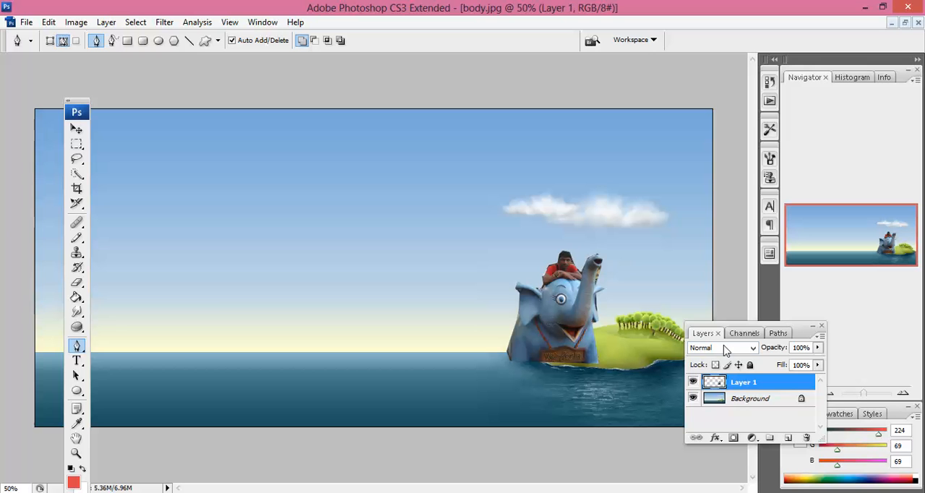
{"action": "left_click_drag", "start_coordinate": [802, 332], "coordinate": [872, 370]}
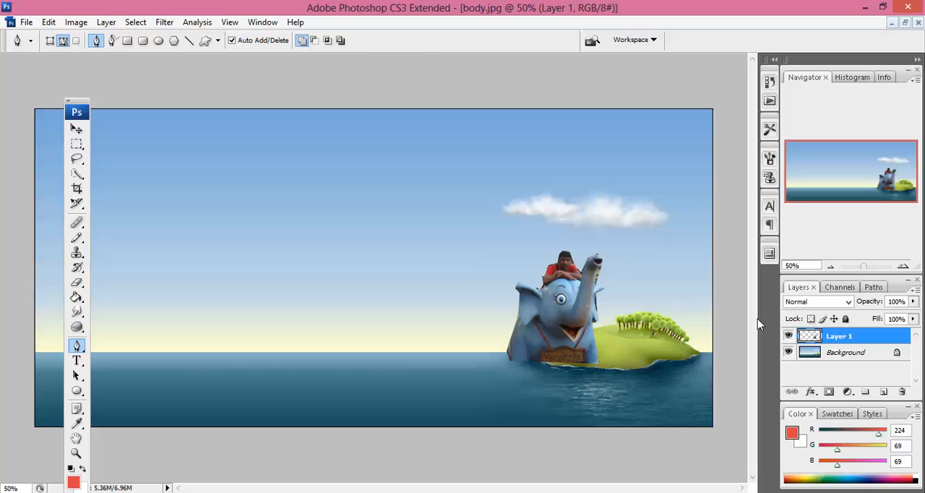
{"action": "key", "text": "v"}
{"action": "left_click_drag", "start_coordinate": [581, 311], "coordinate": [587, 309]}
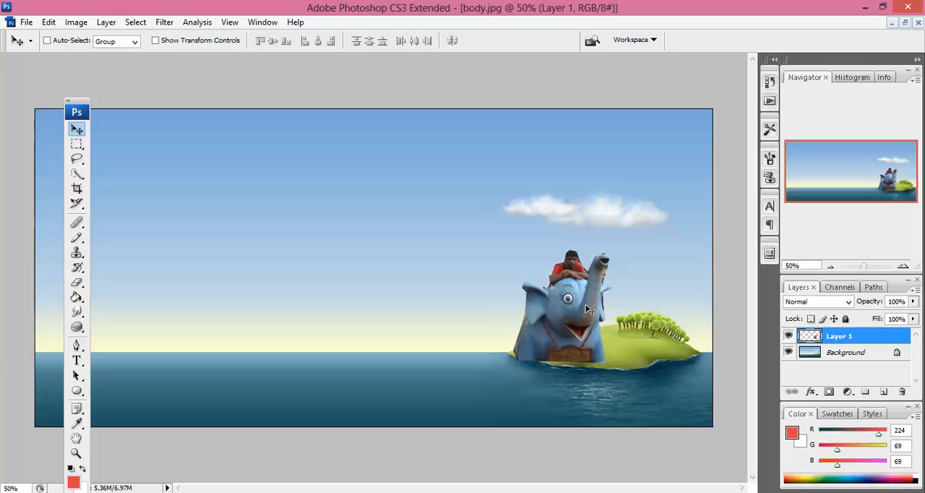
Warp the elephant layer, pulling the base corners and bottom edge slightly outward to follow the island's waterline, and apply it
{"action": "key", "text": "ctrl+t"}
{"action": "right_click", "coordinate": [594, 333]}
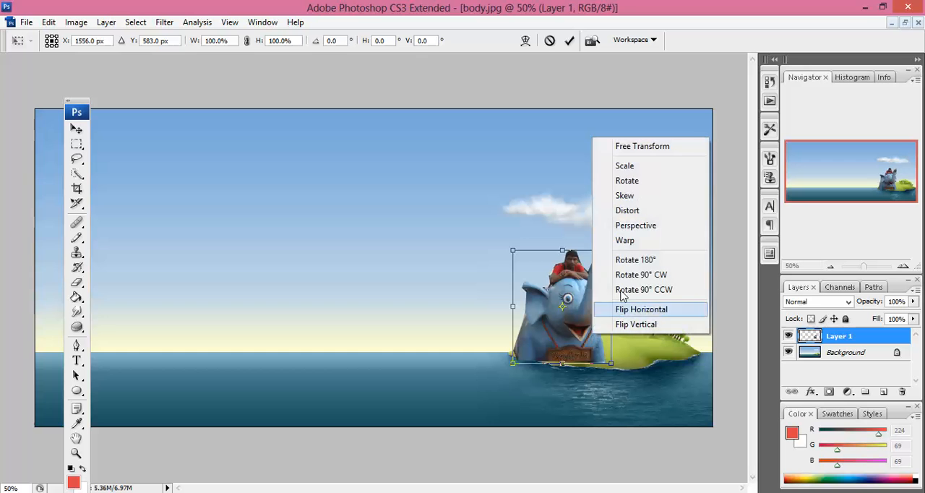
{"action": "left_click", "coordinate": [539, 313]}
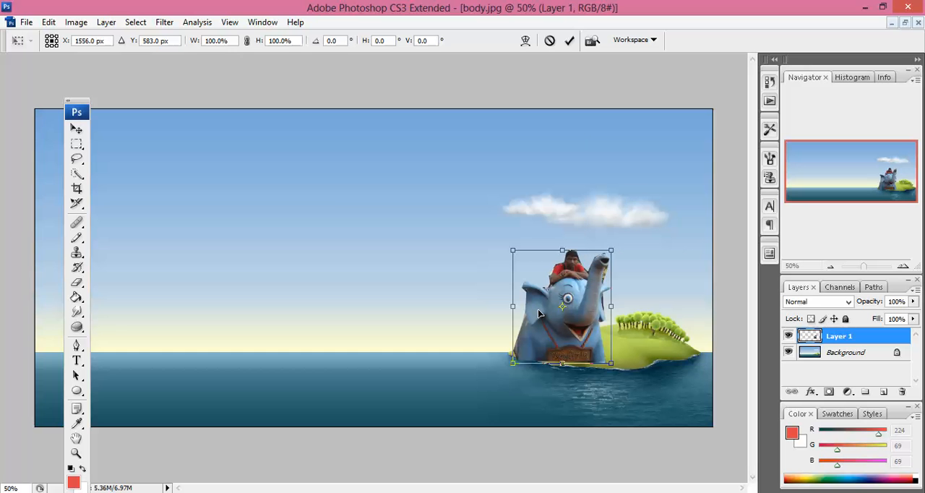
{"action": "right_click", "coordinate": [539, 313]}
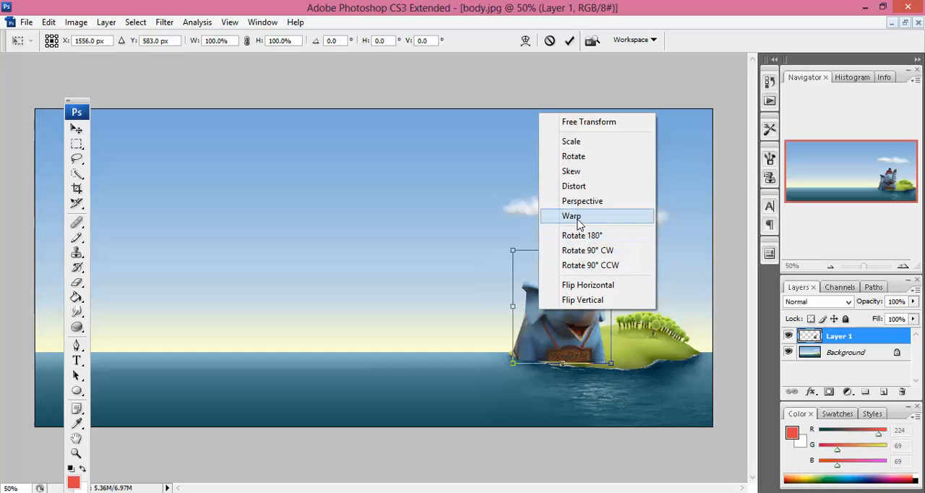
{"action": "left_click", "coordinate": [572, 216]}
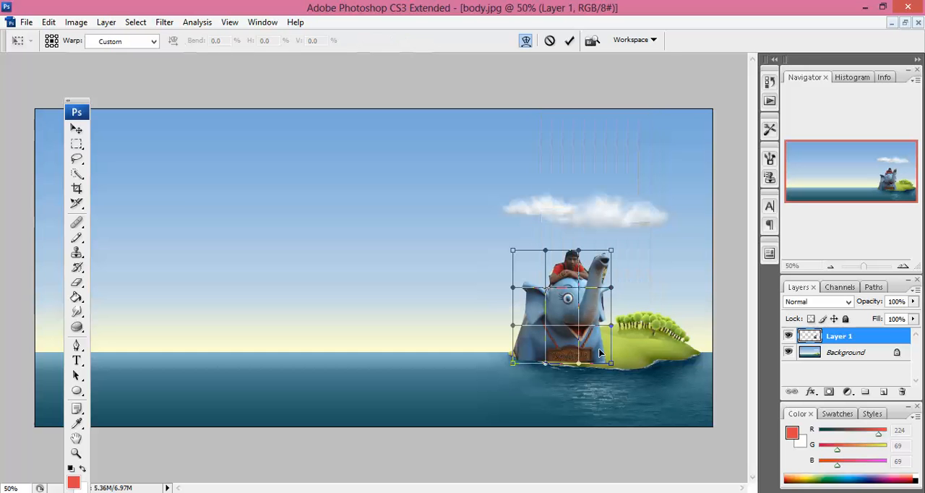
{"action": "left_click_drag", "start_coordinate": [612, 365], "coordinate": [578, 366]}
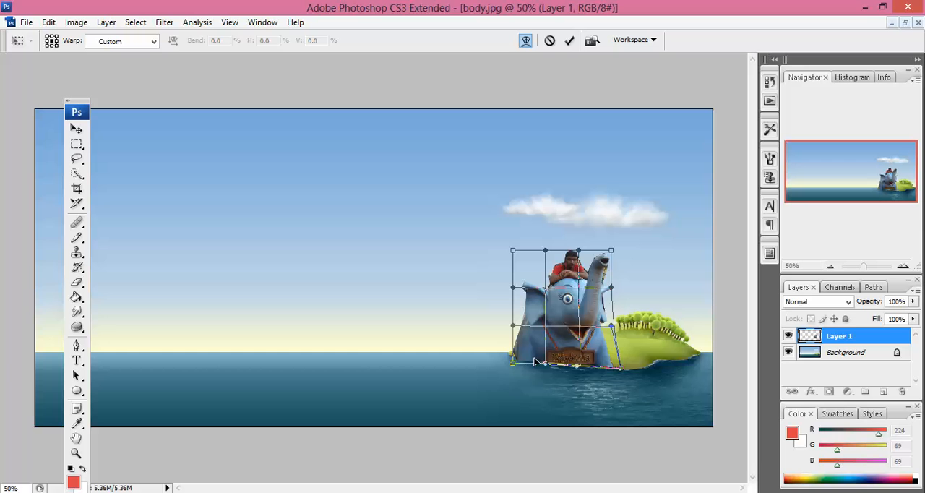
{"action": "left_click_drag", "start_coordinate": [513, 365], "coordinate": [549, 366]}
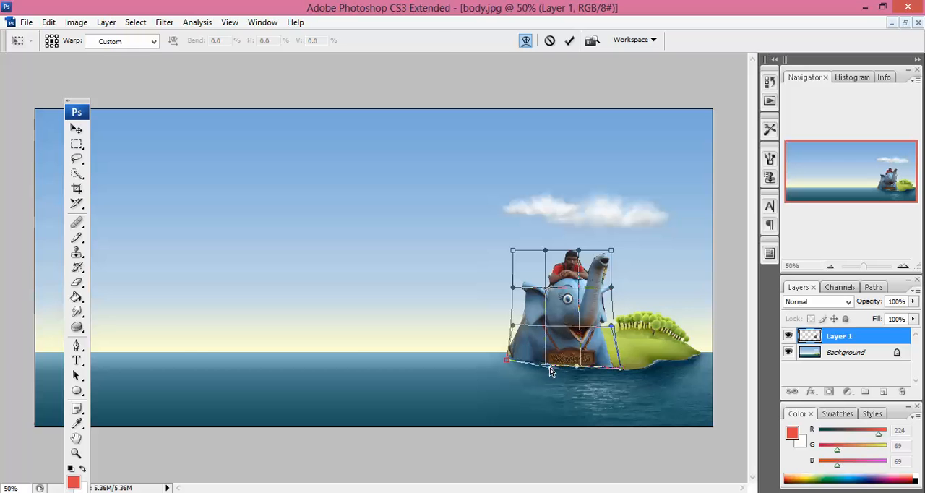
{"action": "key", "text": "Return"}
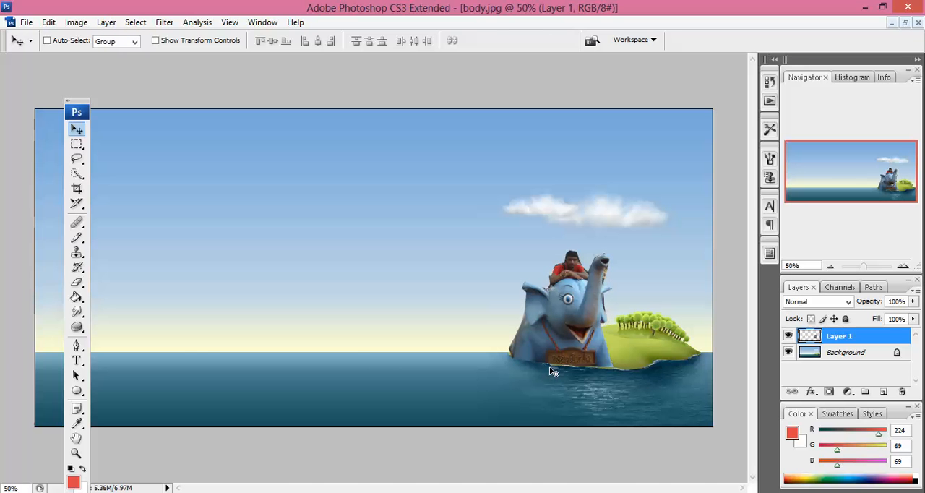